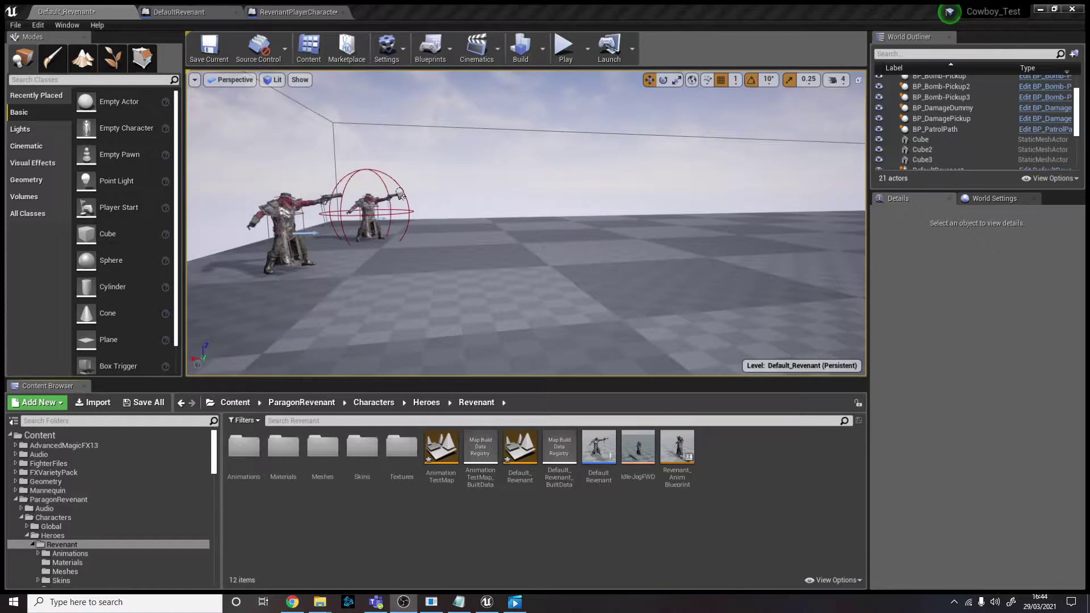
# - Examine the two Revenant characters standing in the Default_Revenant level from several angles
pyautogui.moveTo(526, 223); pyautogui.dragTo(548, 213, button='right')
pyautogui.moveTo(481, 256); pyautogui.dragTo(448, 280, button='right')
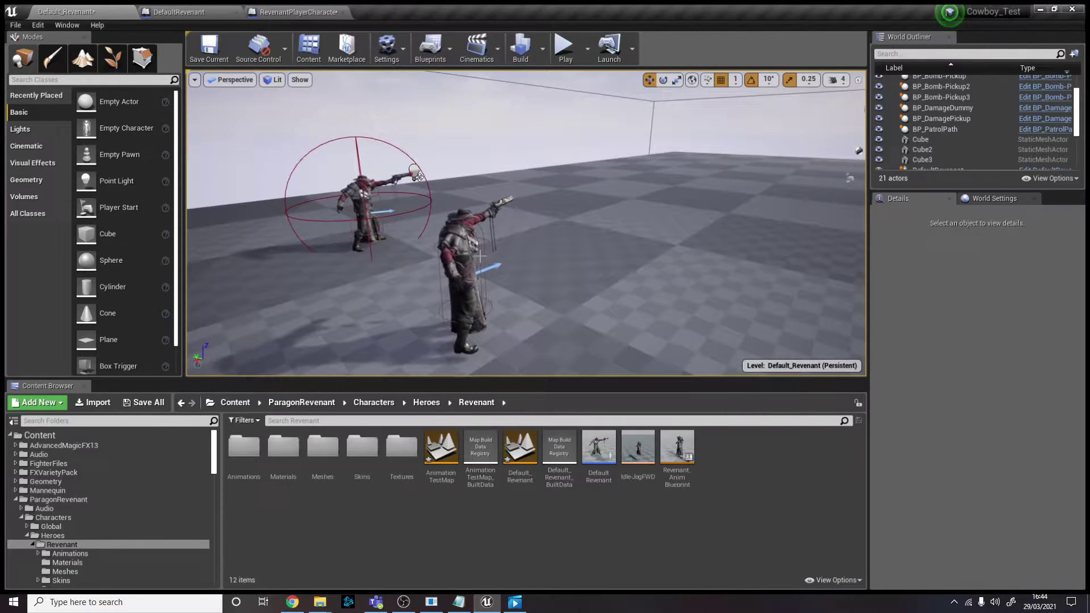
pyautogui.moveTo(583, 233); pyautogui.dragTo(528, 232, button='right')
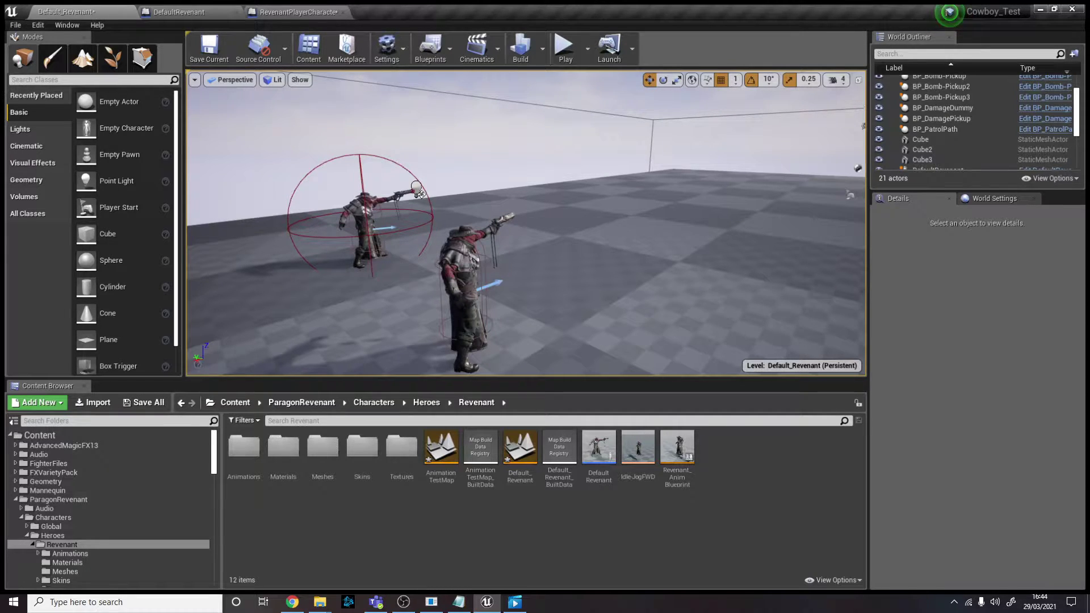
pyautogui.moveTo(670, 225); pyautogui.dragTo(614, 225, button='right')
pyautogui.press('d')
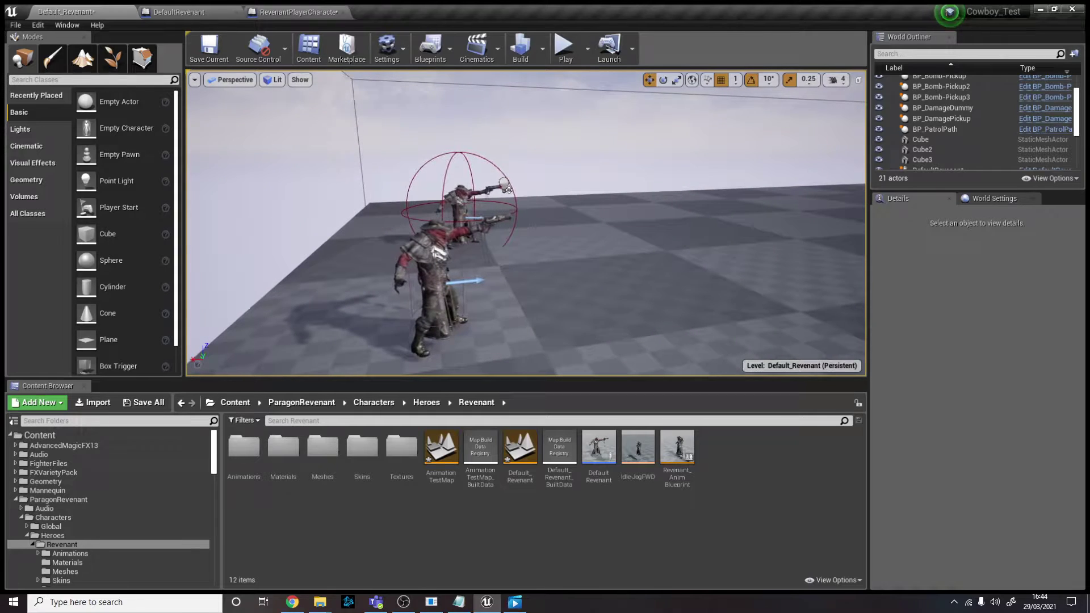
pyautogui.press('a')
pyautogui.moveTo(632, 264); pyautogui.dragTo(761, 280, button='right')
pyautogui.press('d')
pyautogui.press('a')
pyautogui.moveTo(702, 88); pyautogui.dragTo(681, 91, button='right')
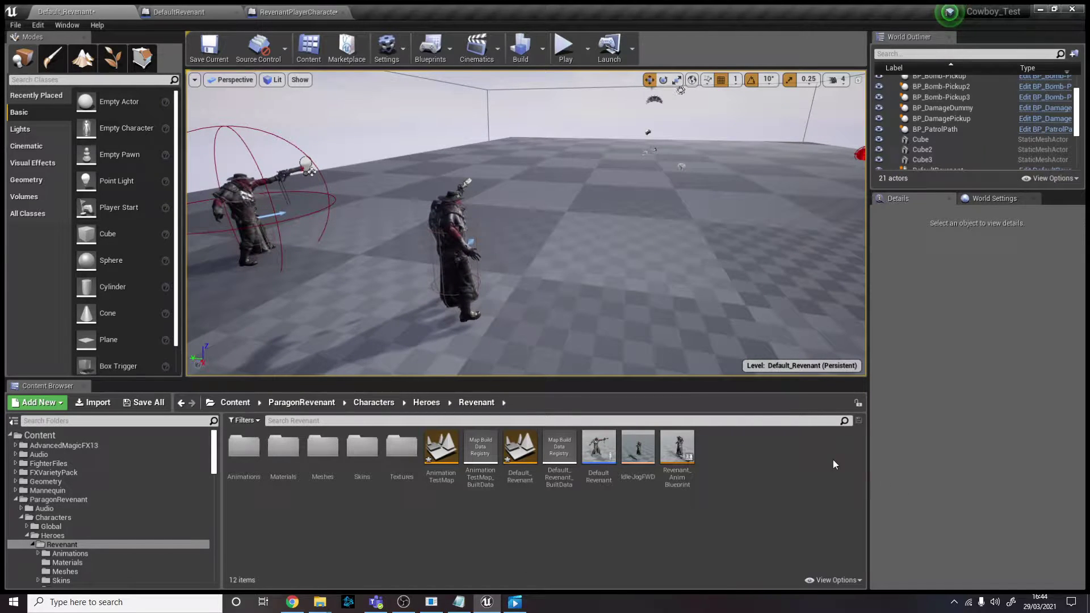
# - Browse the Revenant content folders, viewing the contents of Animations, Meshes, Skins and Textures
pyautogui.doubleClick(229, 458)
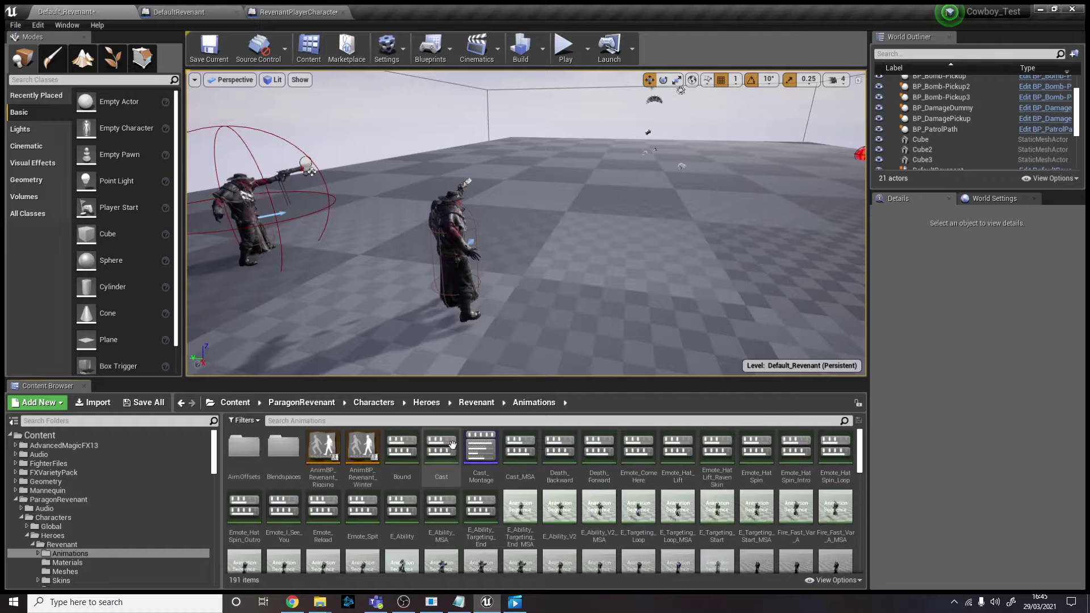
pyautogui.click(181, 403)
pyautogui.click(288, 454)
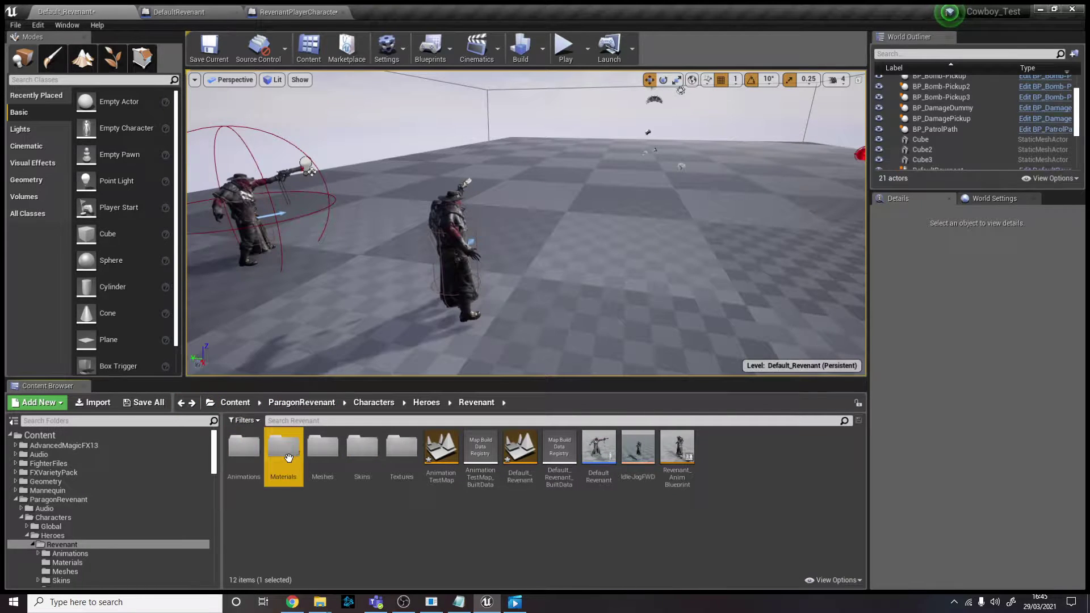
pyautogui.doubleClick(323, 454)
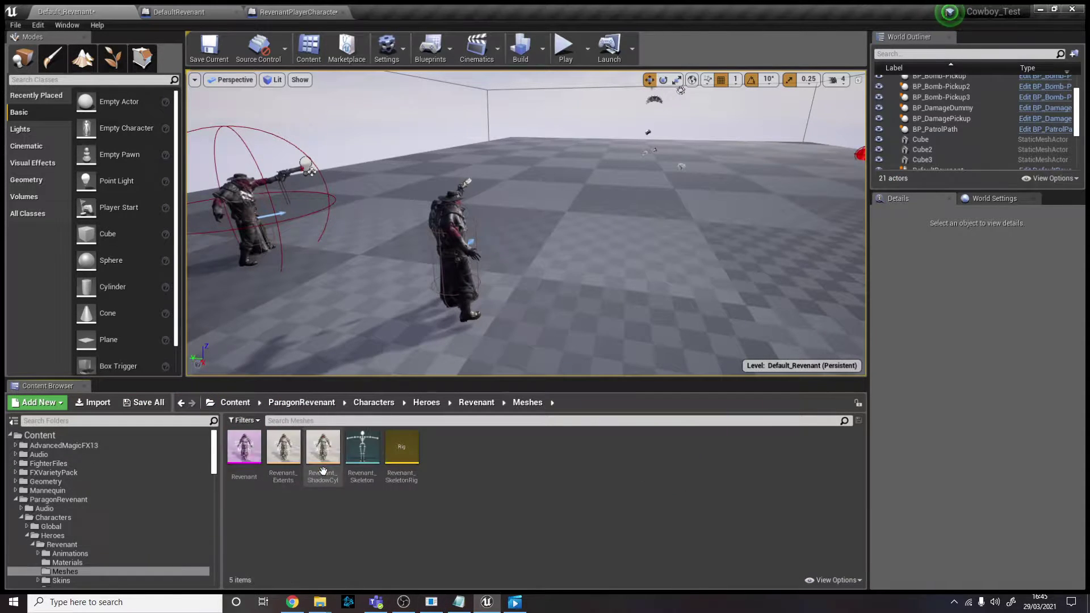
pyautogui.click(180, 403)
pyautogui.doubleClick(363, 448)
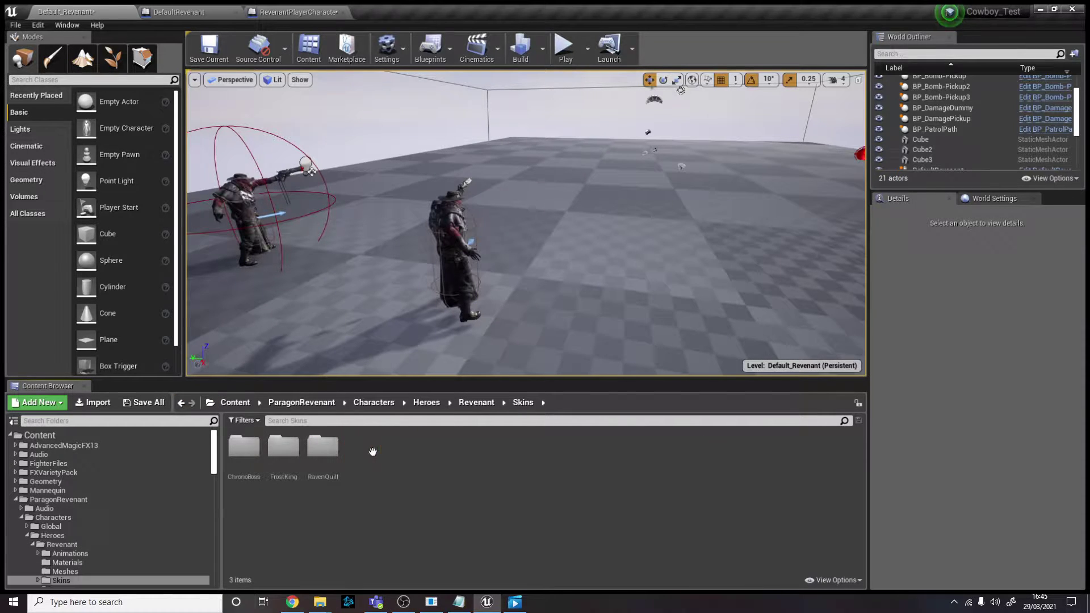
pyautogui.click(181, 403)
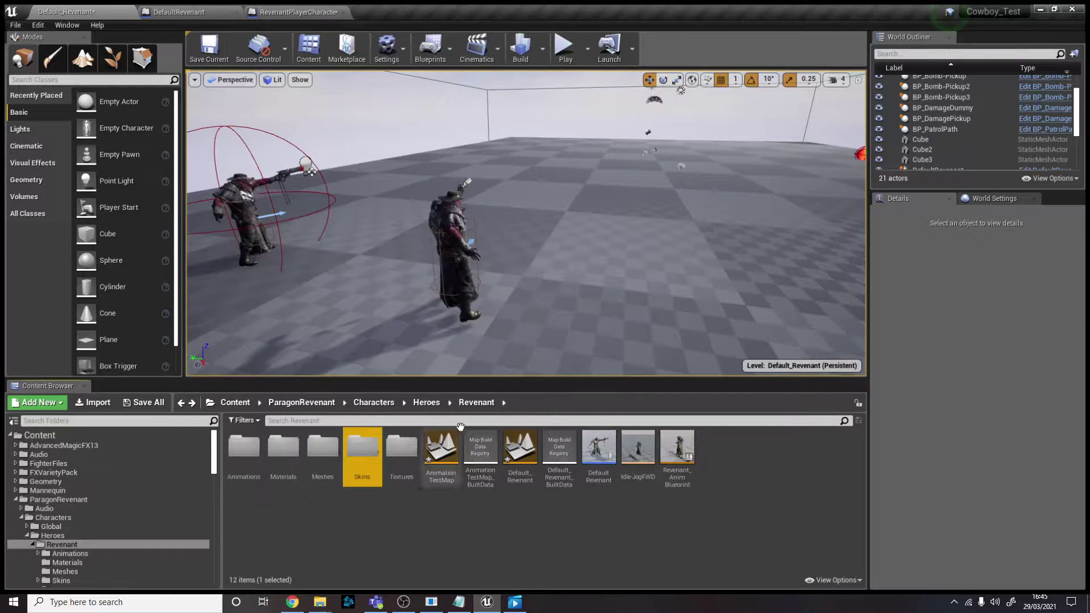
pyautogui.doubleClick(402, 451)
pyautogui.click(181, 403)
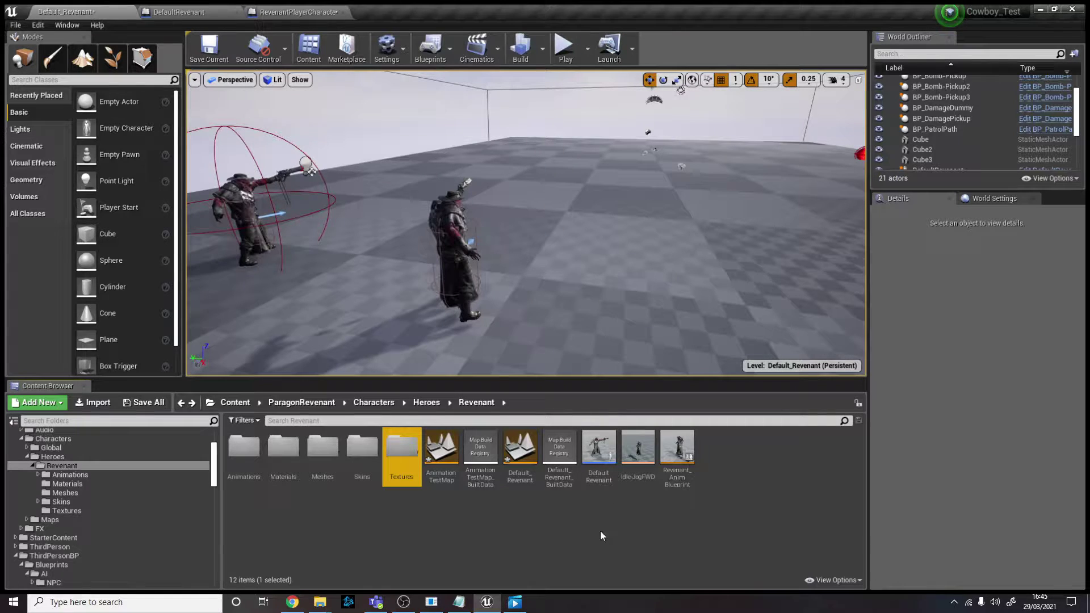
# - Play-test the Default_Revenant level, turning the character from side to side and trying its attacks, and end the play session
pyautogui.click(571, 49)
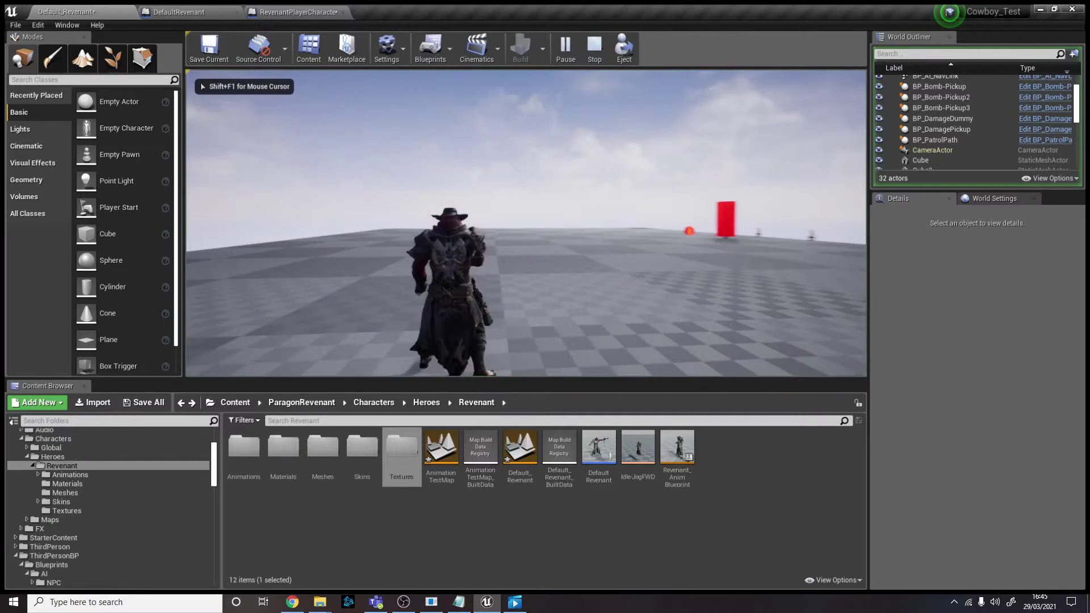
pyautogui.rightClick(526, 224)
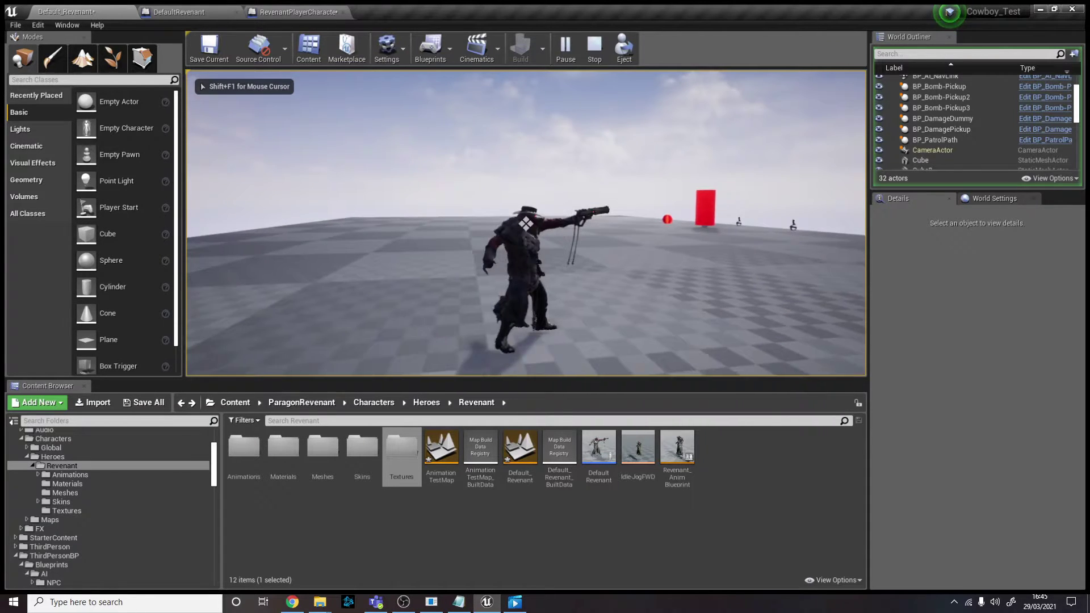
pyautogui.press('a')
pyautogui.press('d')
pyautogui.press('a')
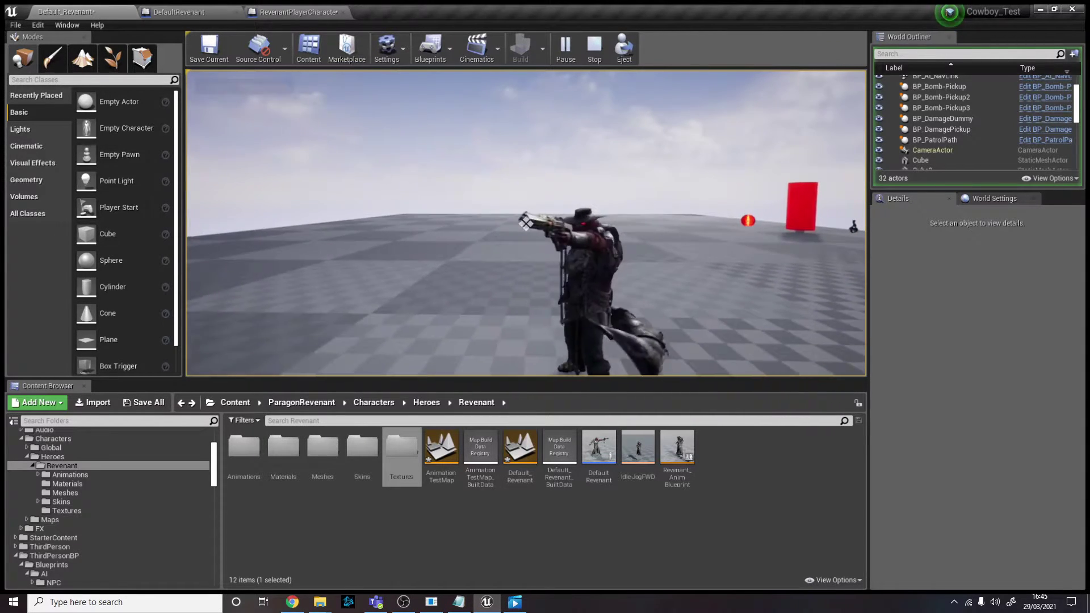
pyautogui.press('d')
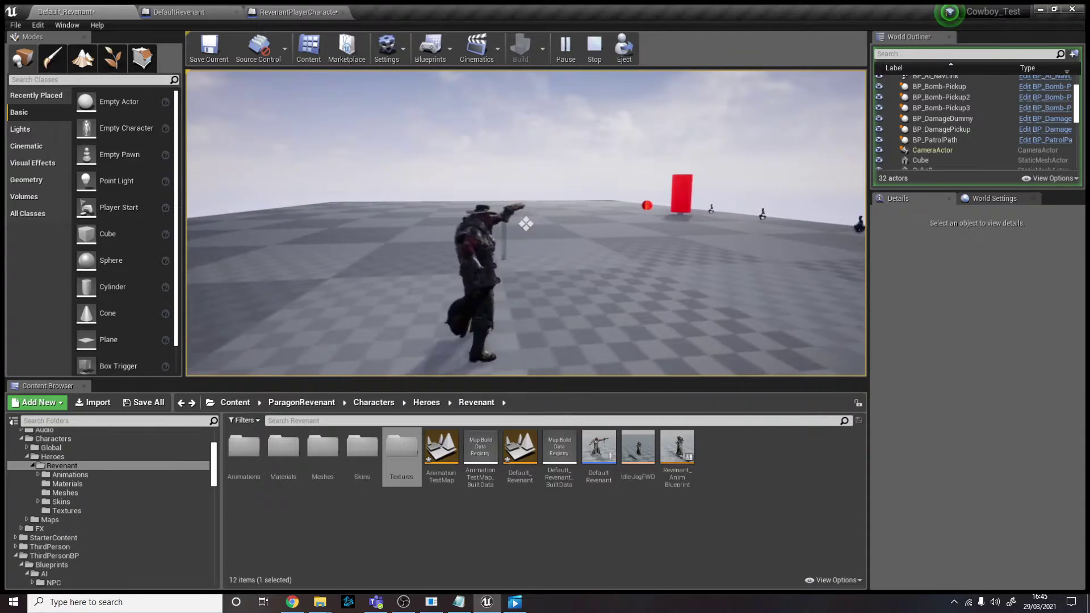
pyautogui.press('a')
pyautogui.press('a')
pyautogui.press('d')
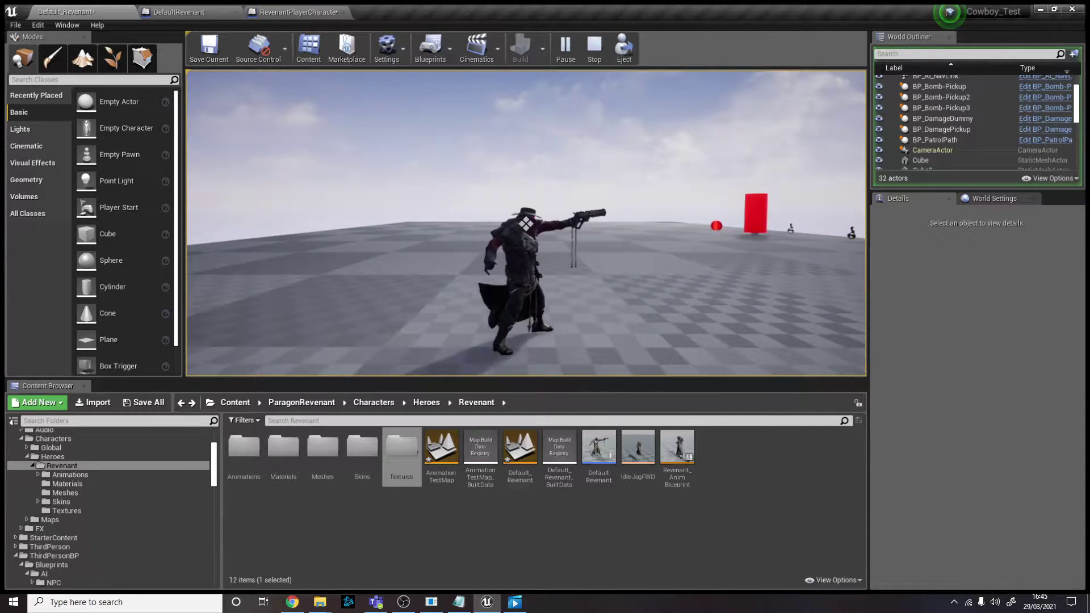
pyautogui.press('a')
pyautogui.press('d')
pyautogui.press('a')
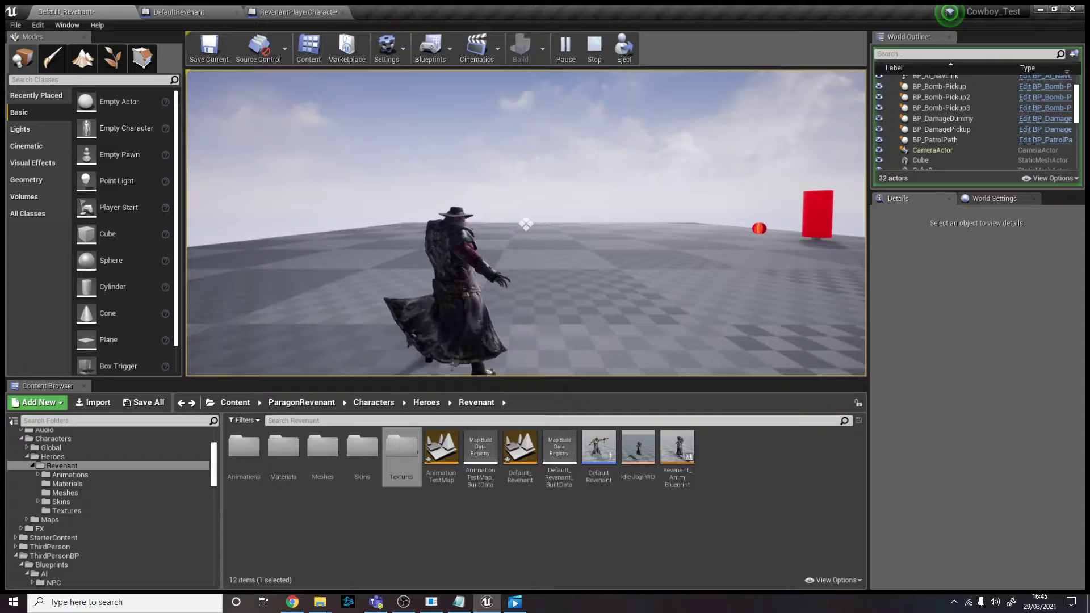
pyautogui.press('d')
pyautogui.press('a')
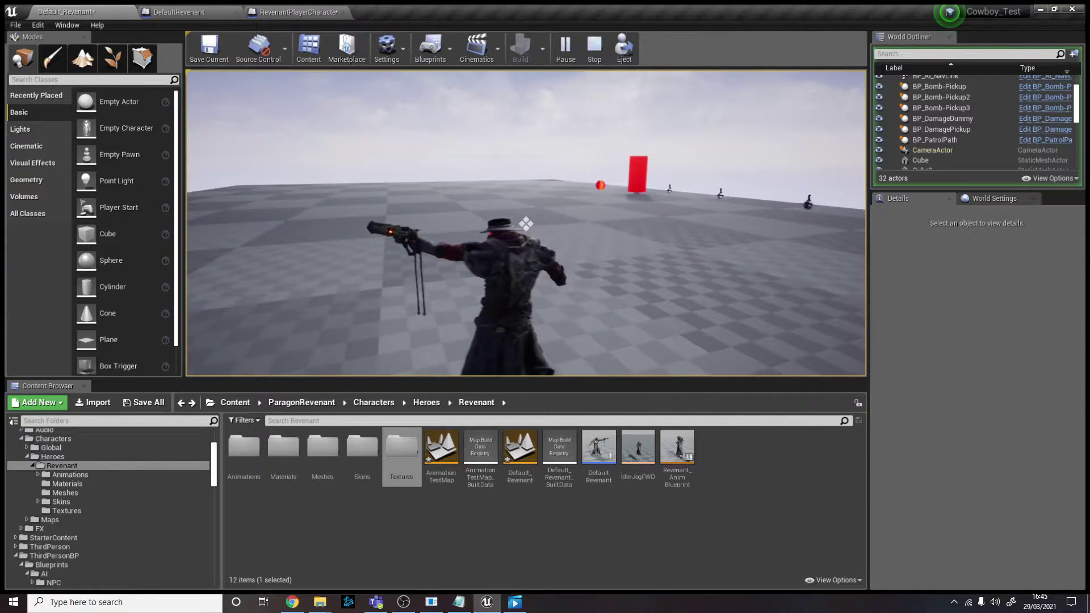
pyautogui.press('d')
pyautogui.press('a')
pyautogui.press('d')
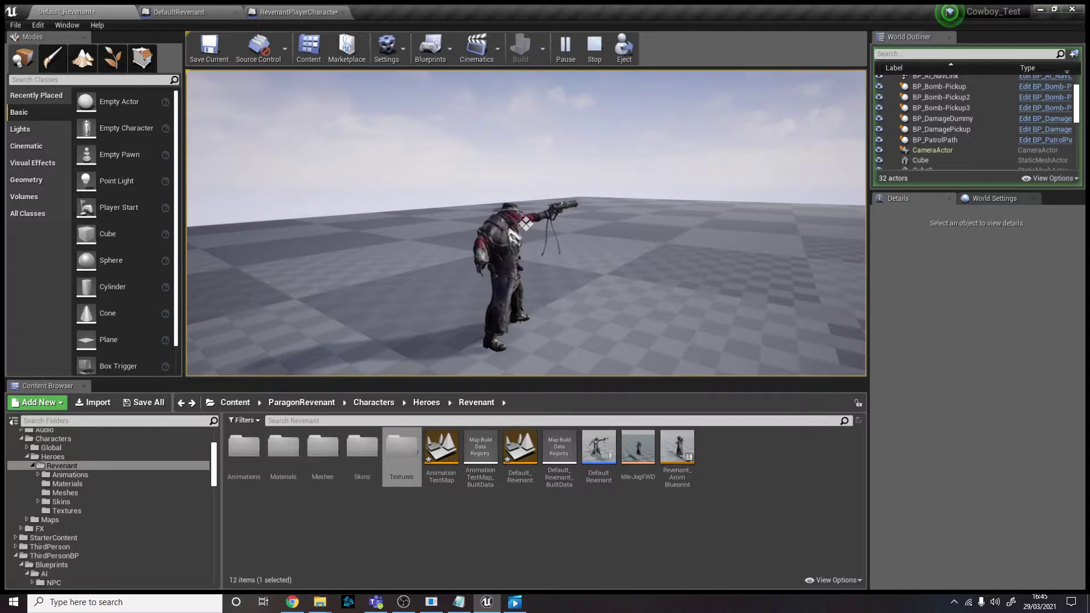
pyautogui.press('a')
pyautogui.press('d')
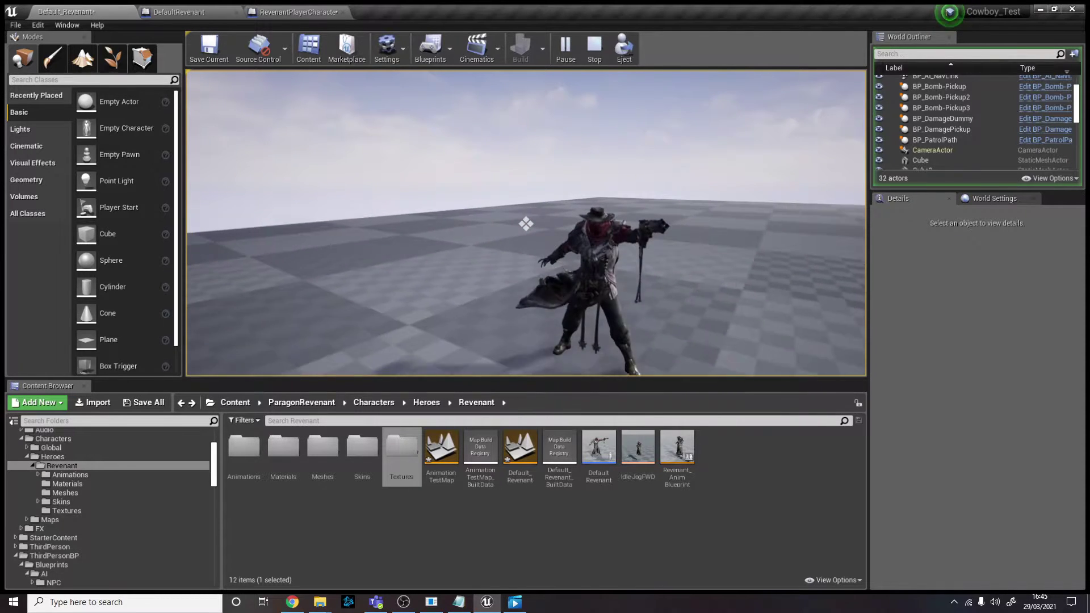
pyautogui.press('a')
pyautogui.press('d')
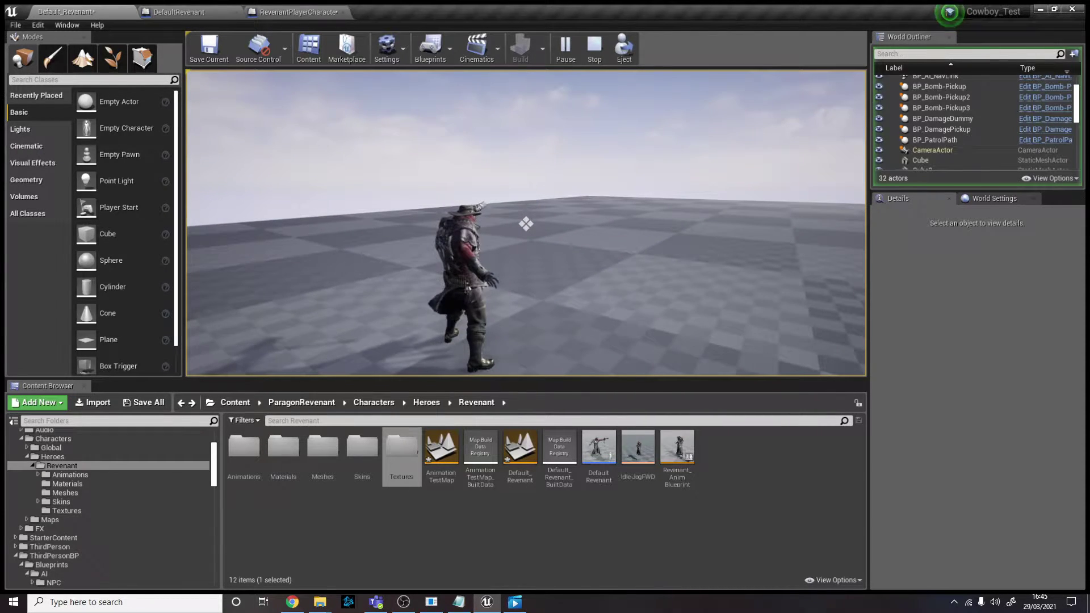
pyautogui.click(526, 224)
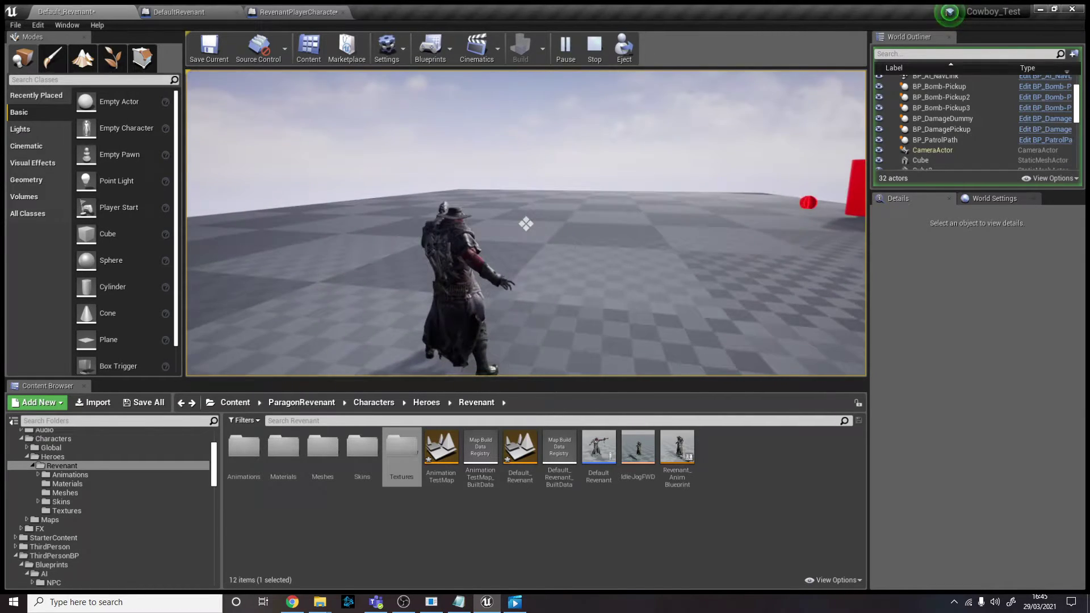
pyautogui.press('Escape')
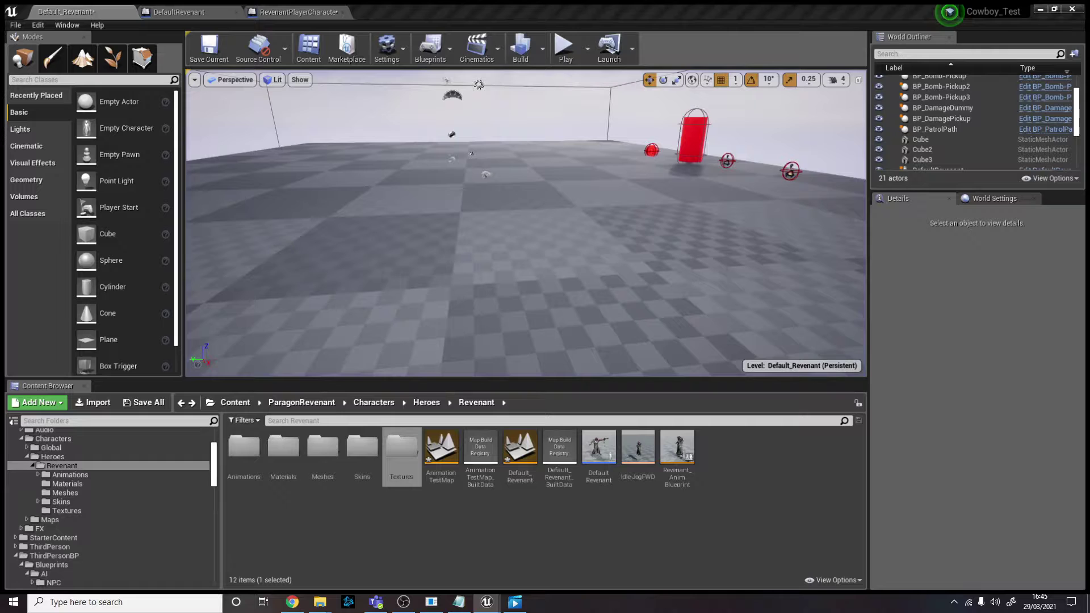
# - Inspect the placed Revenant characters again, up close and from farther back
pyautogui.moveTo(526, 224); pyautogui.dragTo(331, 164, button='right')
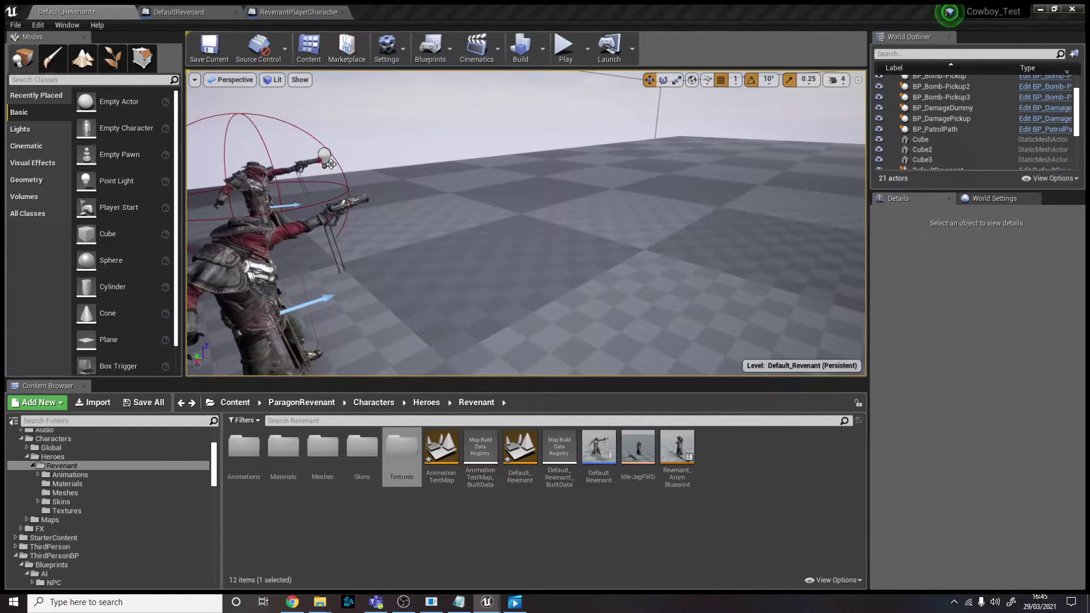
pyautogui.moveTo(526, 224); pyautogui.dragTo(453, 226, button='right')
pyautogui.press('s')
pyautogui.press('s')
pyautogui.press('d')
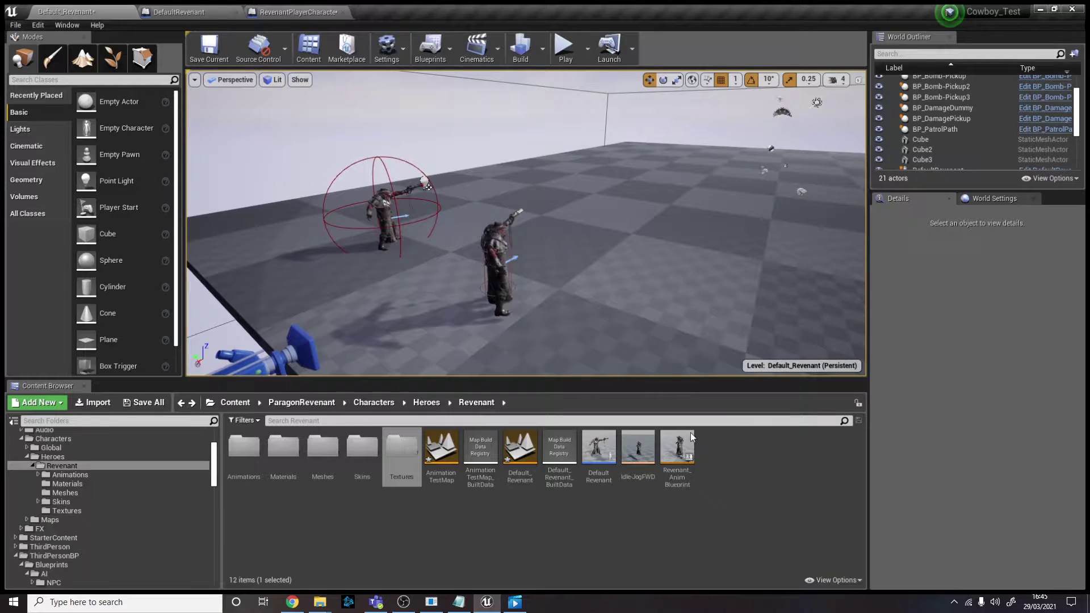
pyautogui.press('w')
pyautogui.press('a')
pyautogui.moveTo(316, 248); pyautogui.dragTo(370, 247, button='right')
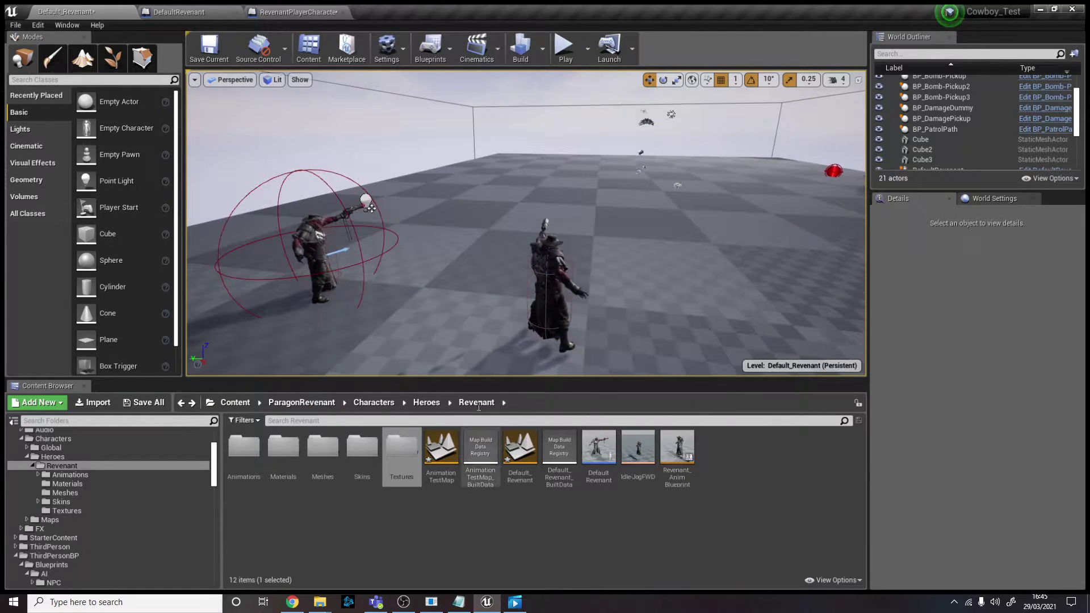
# - Open the AnimationTestMap level, play-test the Revenant's aiming and gunfire, and end the play session
pyautogui.click(452, 465)
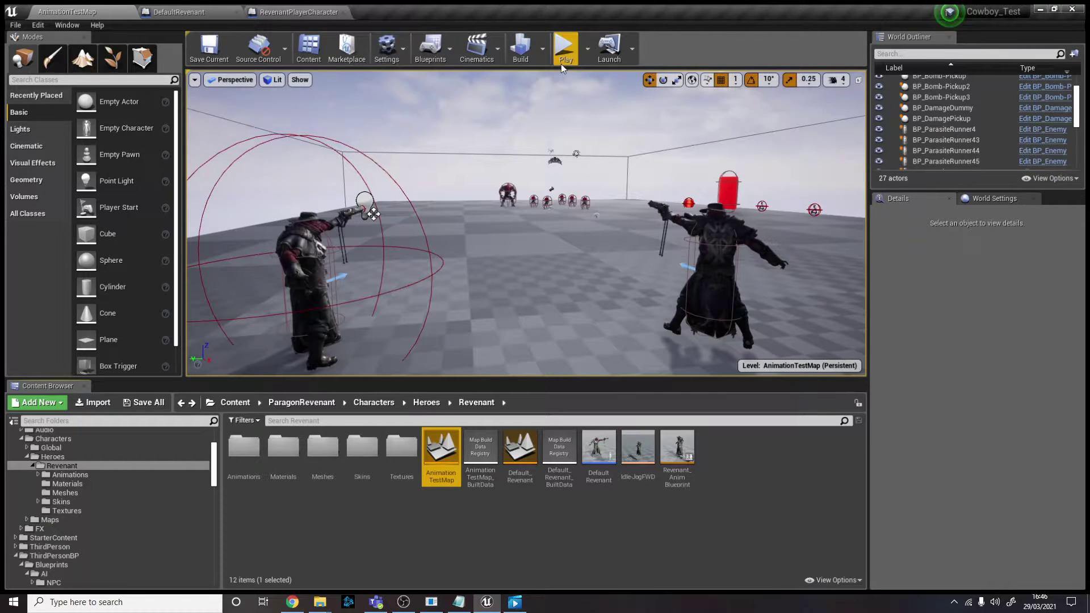
pyautogui.click(561, 57)
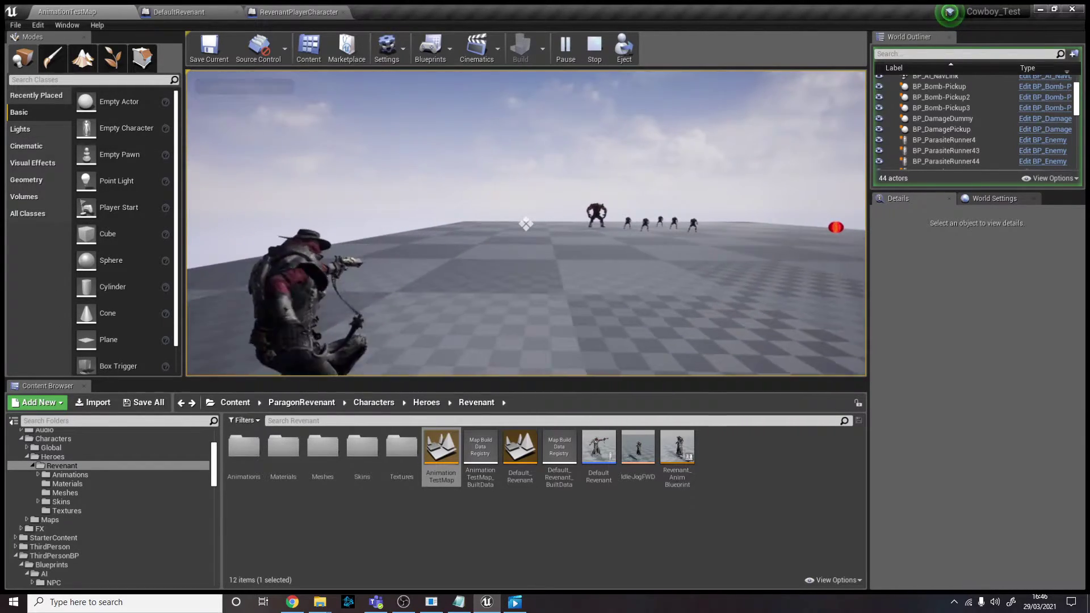
pyautogui.click(526, 224)
pyautogui.click(526, 224)
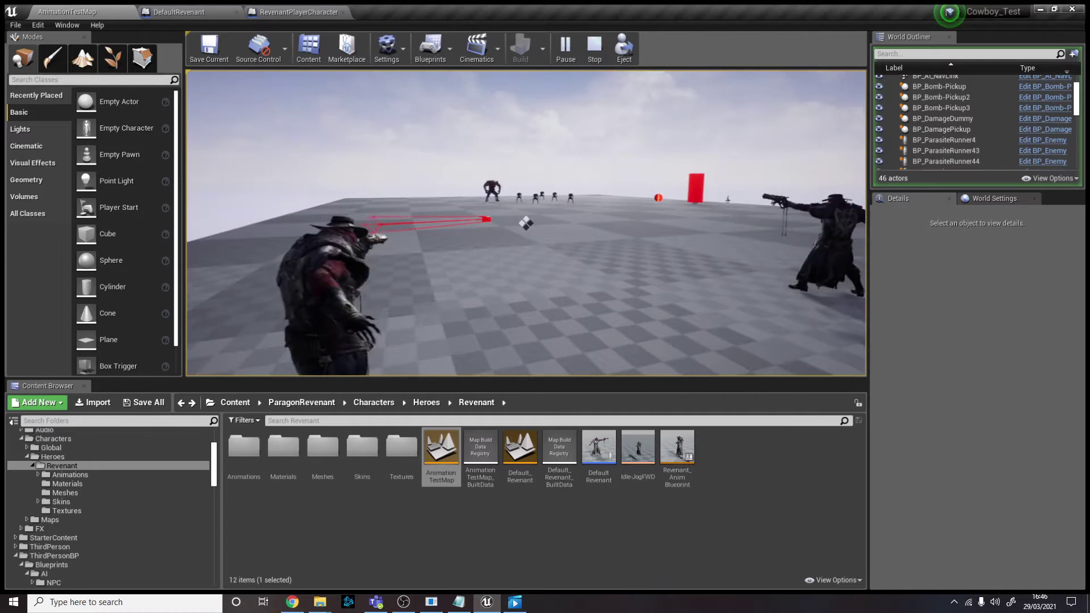
pyautogui.click(526, 223)
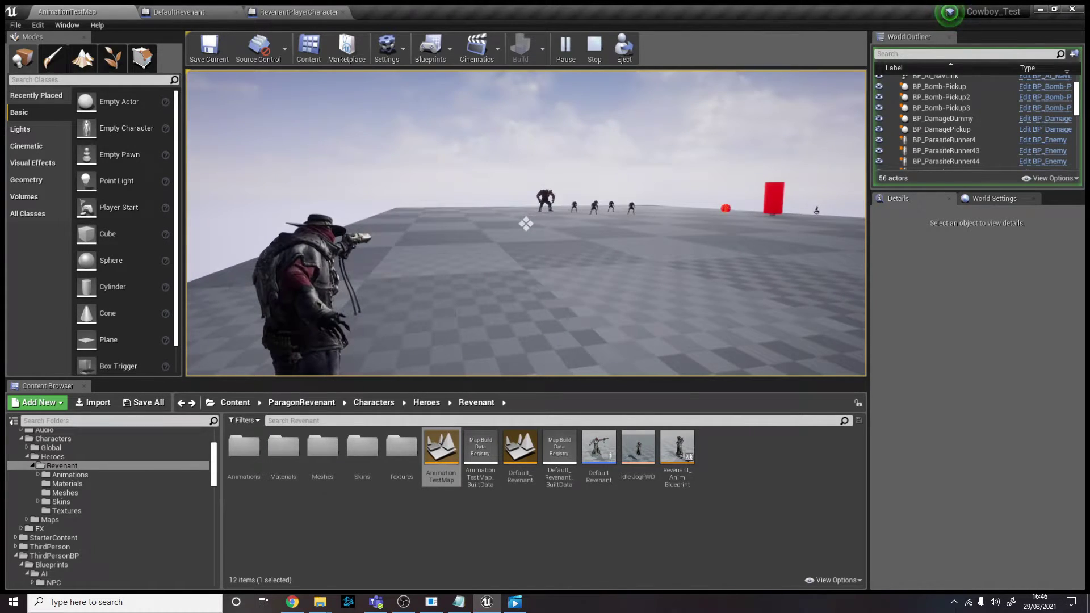
pyautogui.press('Escape')
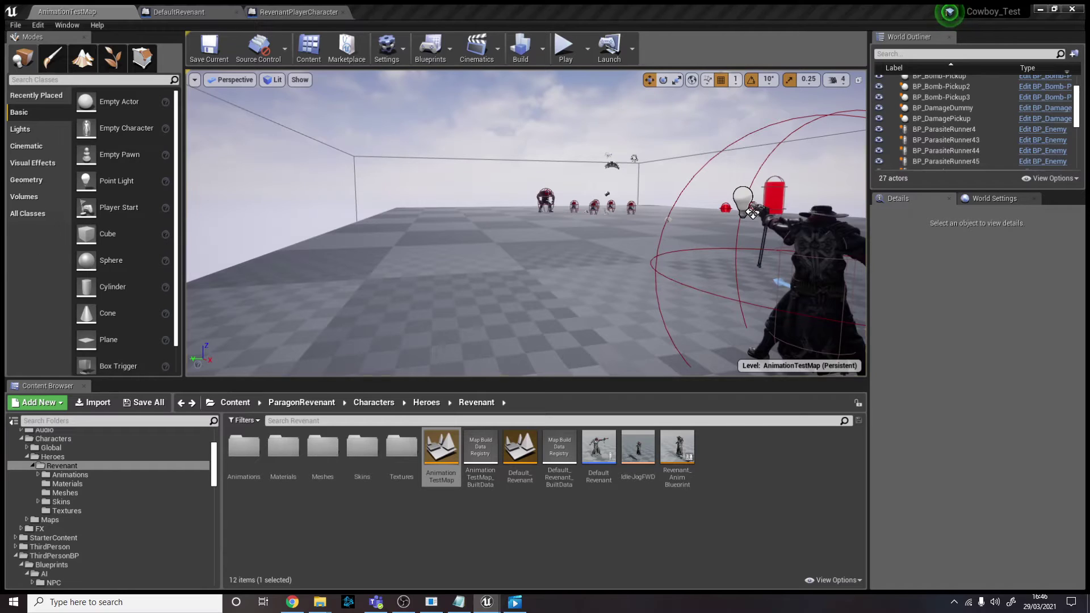
# - Open the RevenantPlayerCharacter blueprint and survey the comment groups in its Event Graph
pyautogui.click(247, 9)
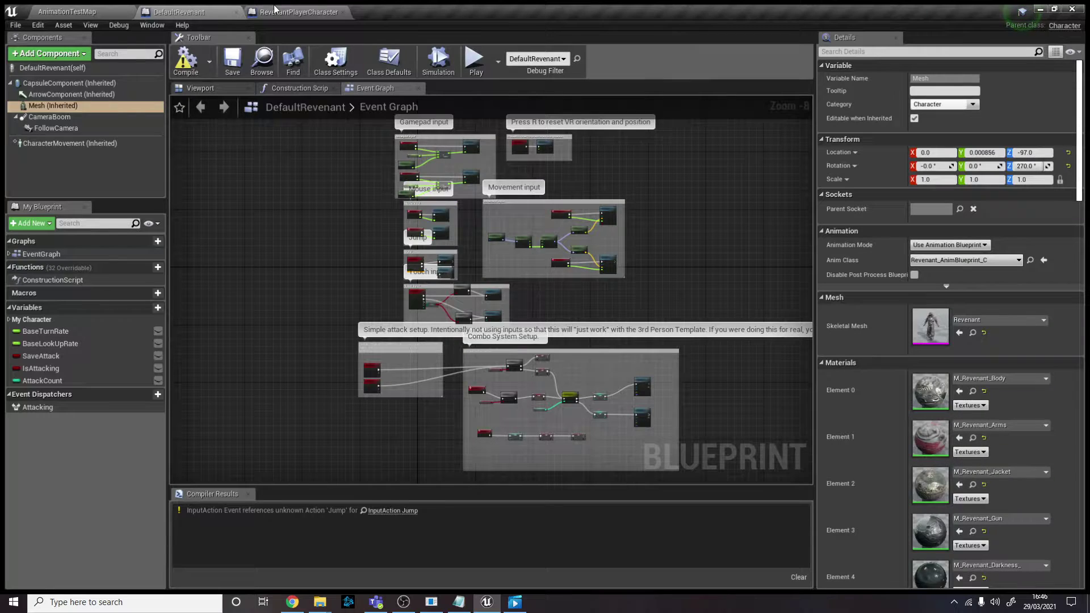
pyautogui.click(306, 11)
pyautogui.moveTo(329, 259); pyautogui.dragTo(553, 424, button='right')
pyautogui.scroll(-12, 399, 275)
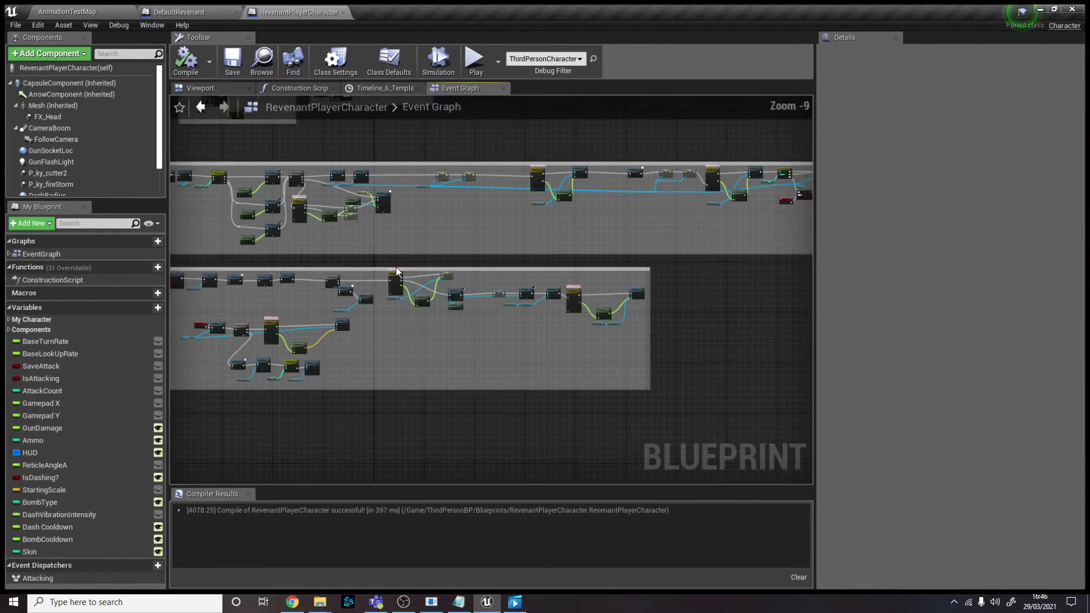
pyautogui.moveTo(522, 227); pyautogui.dragTo(418, 416, button='right')
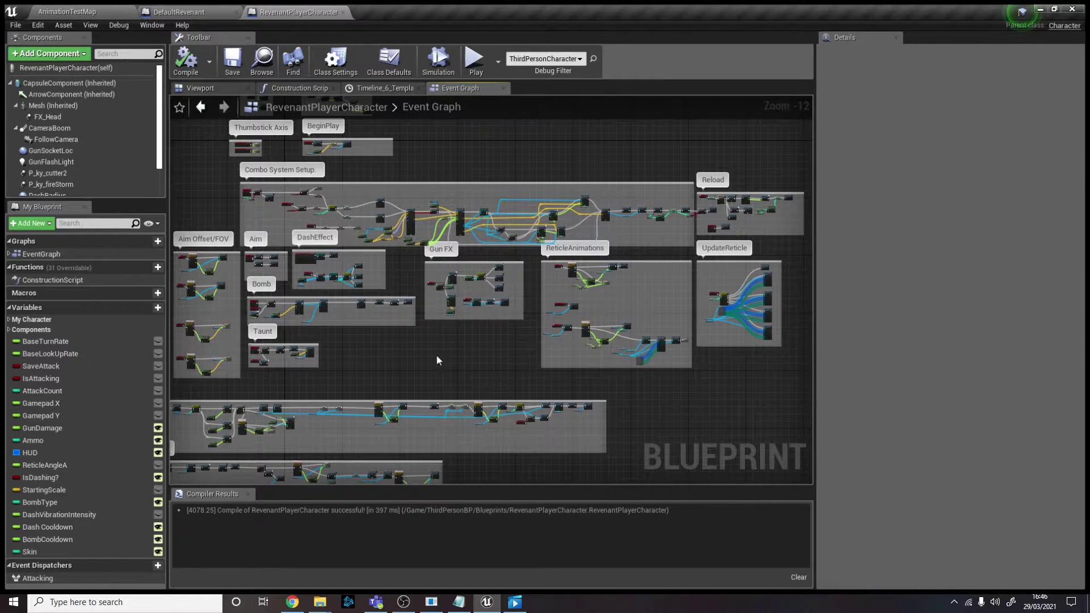
pyautogui.moveTo(374, 359); pyautogui.dragTo(490, 423, button='right')
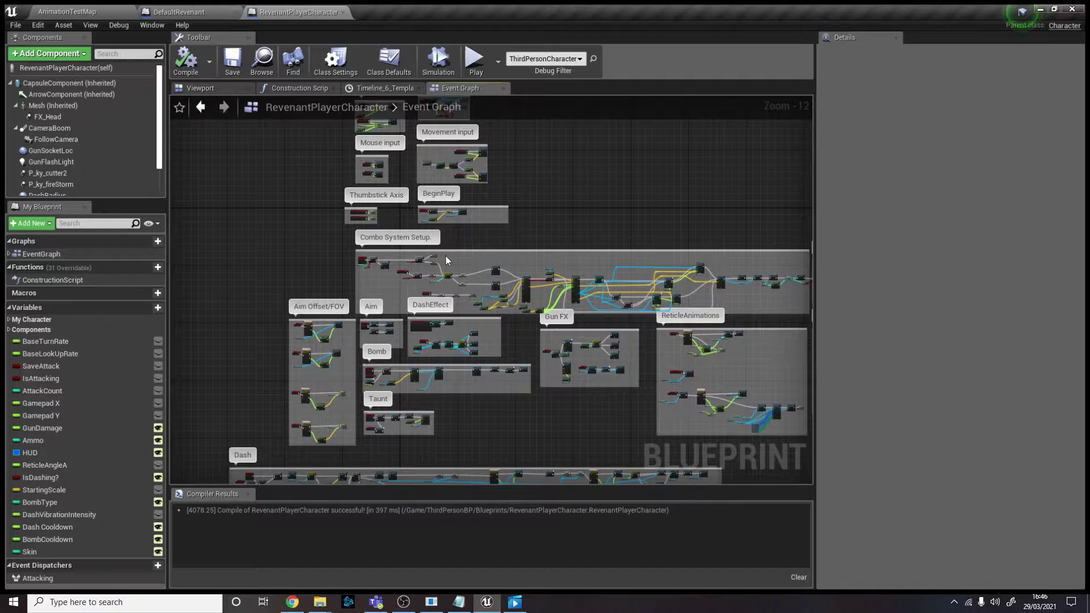
# - Mark out the Combo System Setup group in the Event Graph, clear the selection, and view the groups around it
pyautogui.moveTo(446, 260); pyautogui.dragTo(363, 230, button='right')
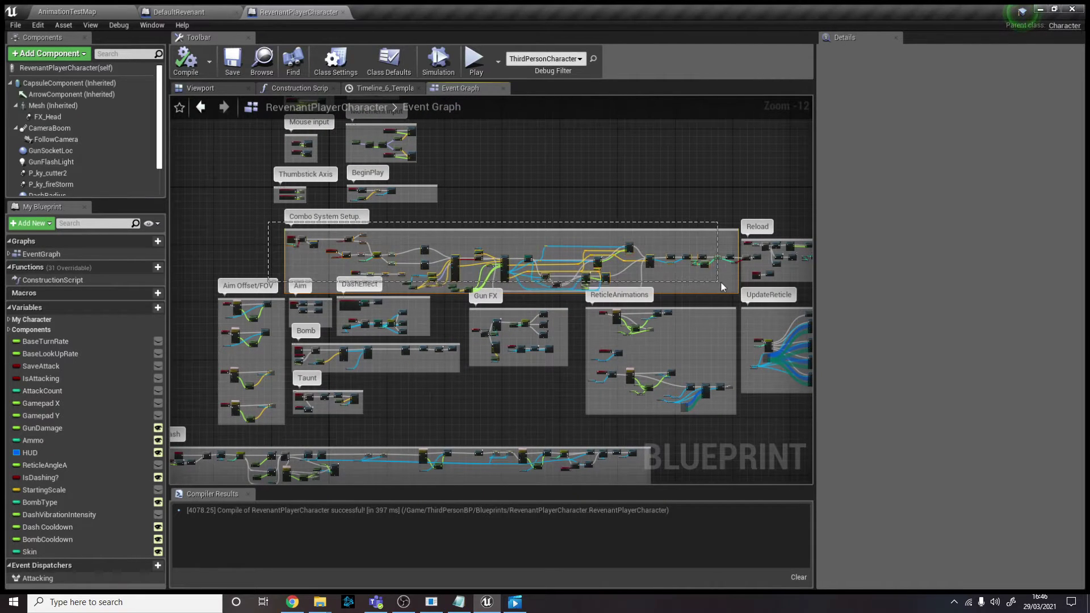
pyautogui.moveTo(737, 286); pyautogui.dragTo(740, 290)
pyautogui.click(668, 165)
pyautogui.moveTo(670, 168); pyautogui.dragTo(519, 182, button='right')
pyautogui.moveTo(335, 160); pyautogui.dragTo(475, 168, button='right')
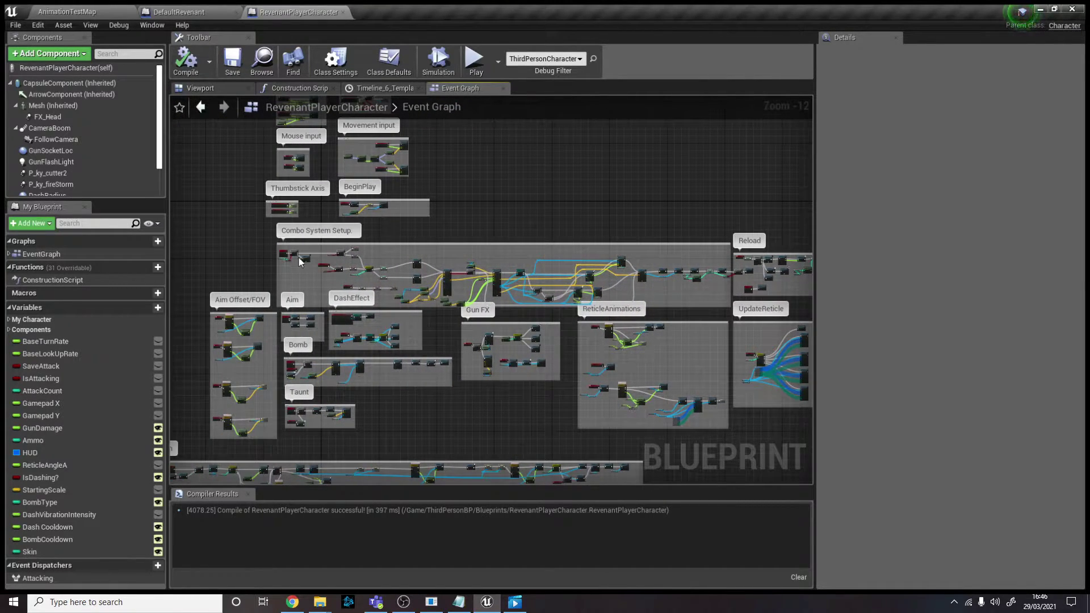
pyautogui.moveTo(608, 210); pyautogui.dragTo(605, 211, button='right')
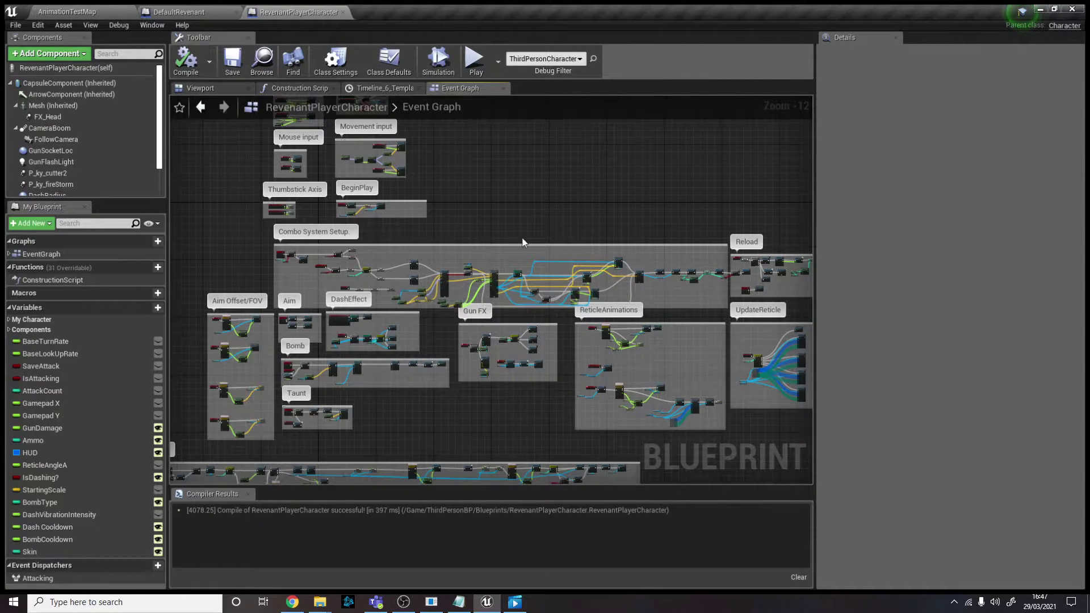
# - Examine the BoxTraceByChannel, enemy cast and damage nodes inside the Combo System Setup group up close
pyautogui.scroll(9, 522, 243)
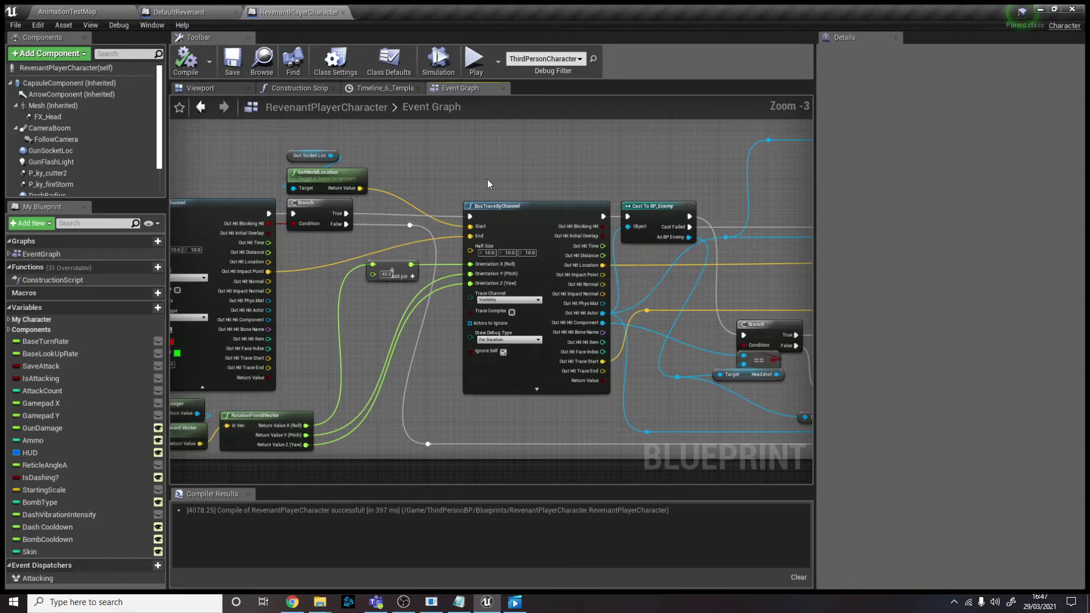
pyautogui.moveTo(708, 216); pyautogui.dragTo(514, 220, button='right')
pyautogui.moveTo(606, 211); pyautogui.dragTo(363, 223, button='right')
pyautogui.scroll(-2, 363, 223)
pyautogui.moveTo(646, 223); pyautogui.dragTo(628, 227, button='right')
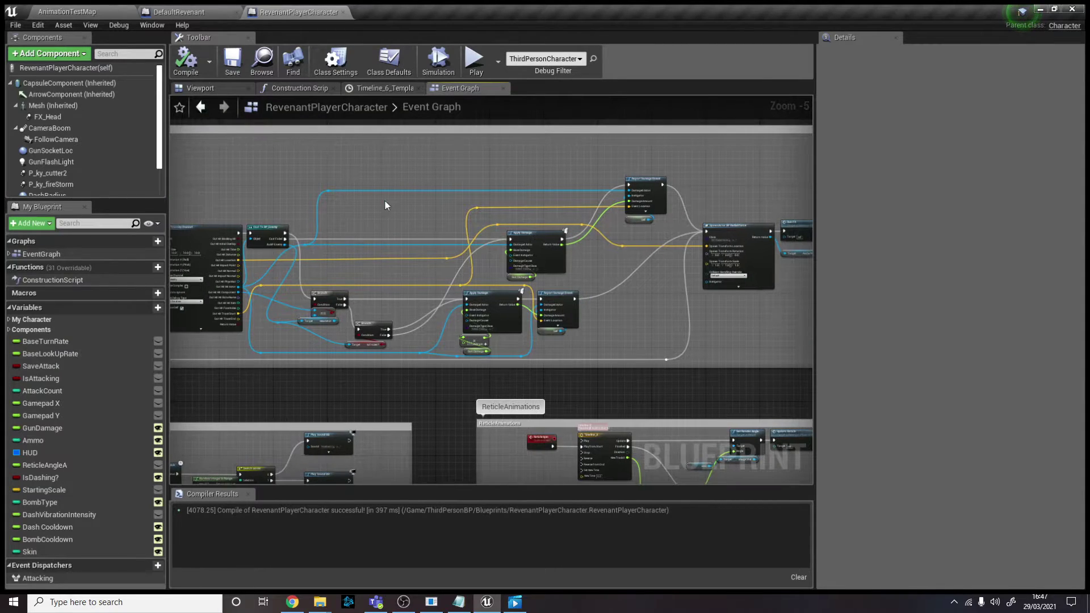
# - Review the Aim, DashEffect, Bomb, Taunt and Gun FX groups, down to the Dash and Intro groups
pyautogui.scroll(-5, 637, 307)
pyautogui.moveTo(417, 364); pyautogui.dragTo(525, 291, button='right')
pyautogui.moveTo(383, 293); pyautogui.dragTo(489, 302, button='right')
pyautogui.scroll(2, 473, 315)
pyautogui.scroll(-4, 430, 288)
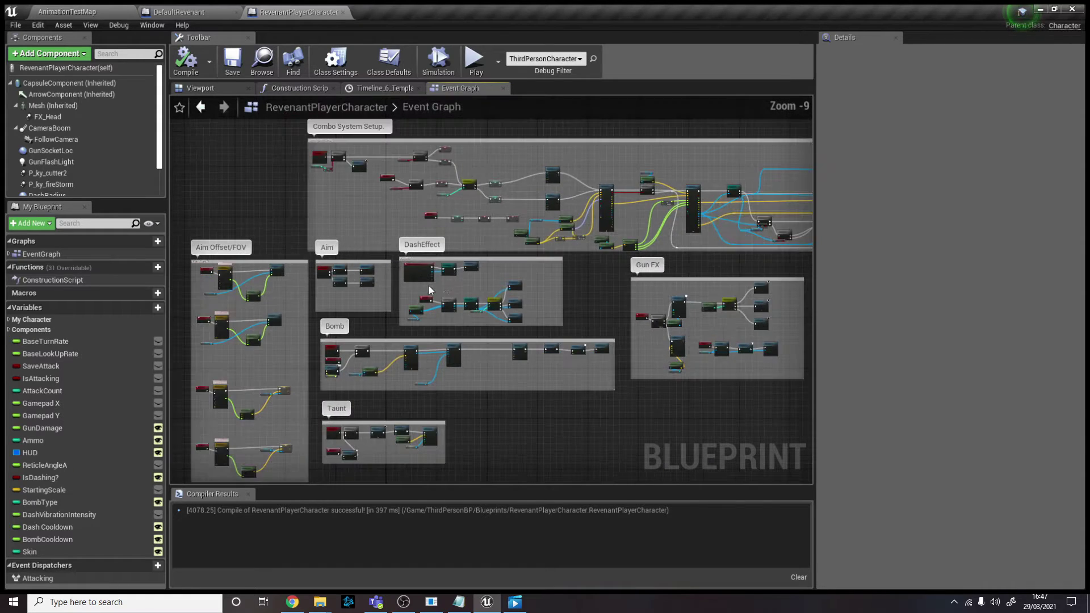
pyautogui.moveTo(454, 334); pyautogui.dragTo(501, 207, button='right')
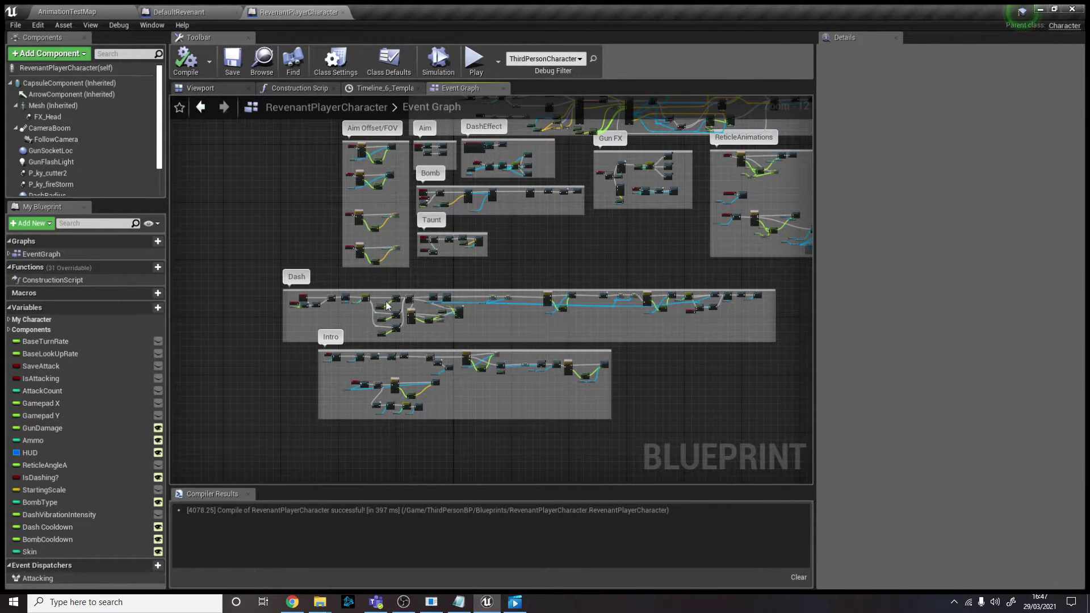
# - Select the Dash group's nodes to point them out, review the groups above it, and clear the selection
pyautogui.moveTo(238, 288); pyautogui.dragTo(809, 335)
pyautogui.moveTo(570, 249); pyautogui.dragTo(592, 367, button='right')
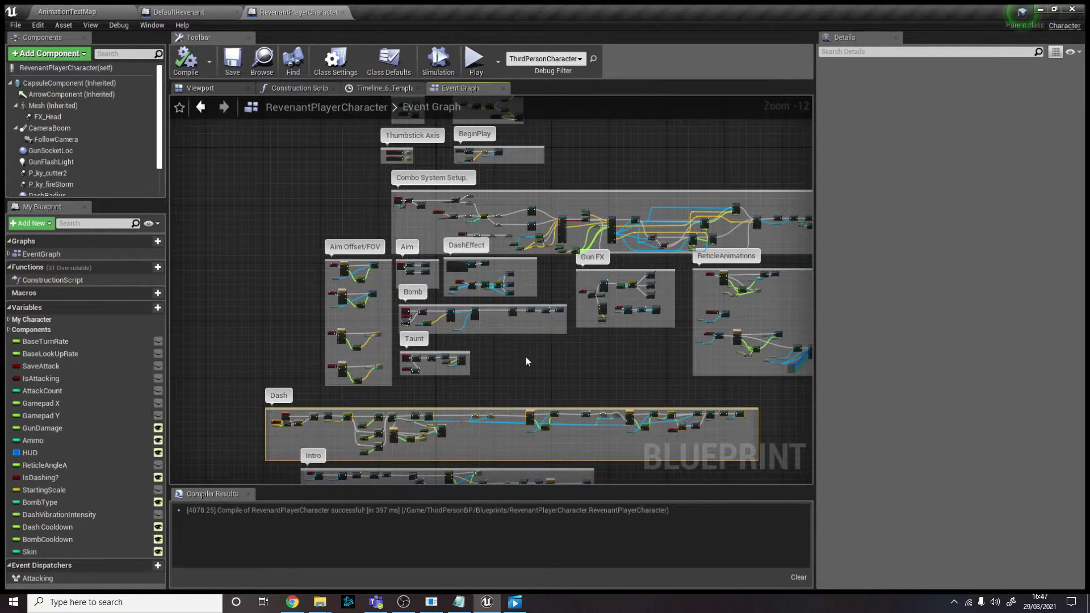
pyautogui.moveTo(526, 361); pyautogui.dragTo(410, 391, button='right')
pyautogui.click(420, 404)
# - Switch to the DefaultRevenant blueprint and examine its gamepad, mouse, jump, touch and movement input groups for comparison
pyautogui.click(202, 8)
pyautogui.scroll(-6, 364, 263)
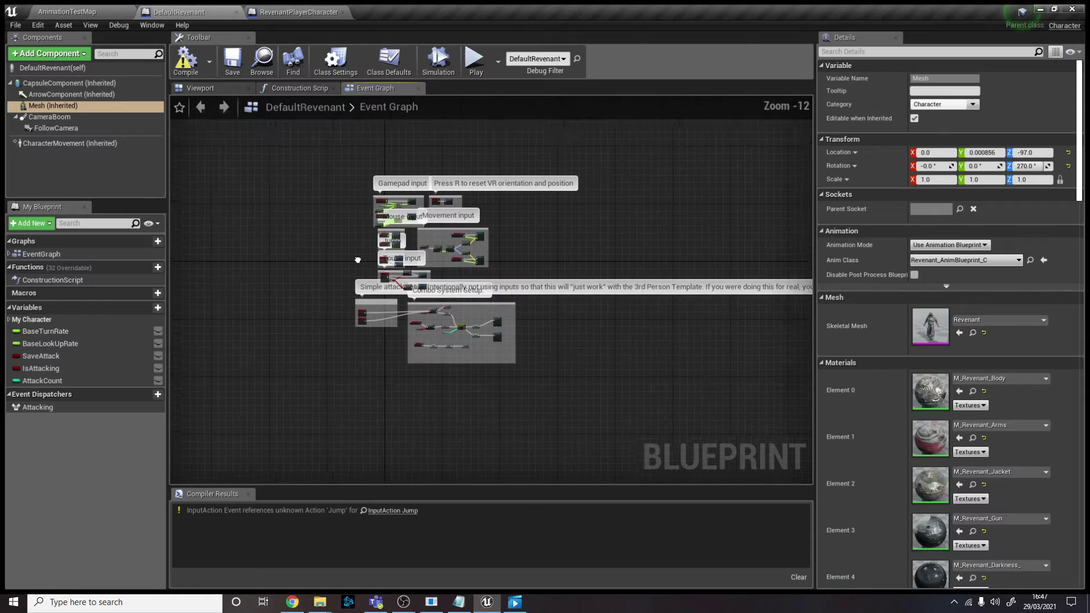
pyautogui.moveTo(358, 254); pyautogui.dragTo(406, 294, button='right')
pyautogui.scroll(4, 440, 295)
pyautogui.moveTo(664, 300); pyautogui.dragTo(625, 291, button='right')
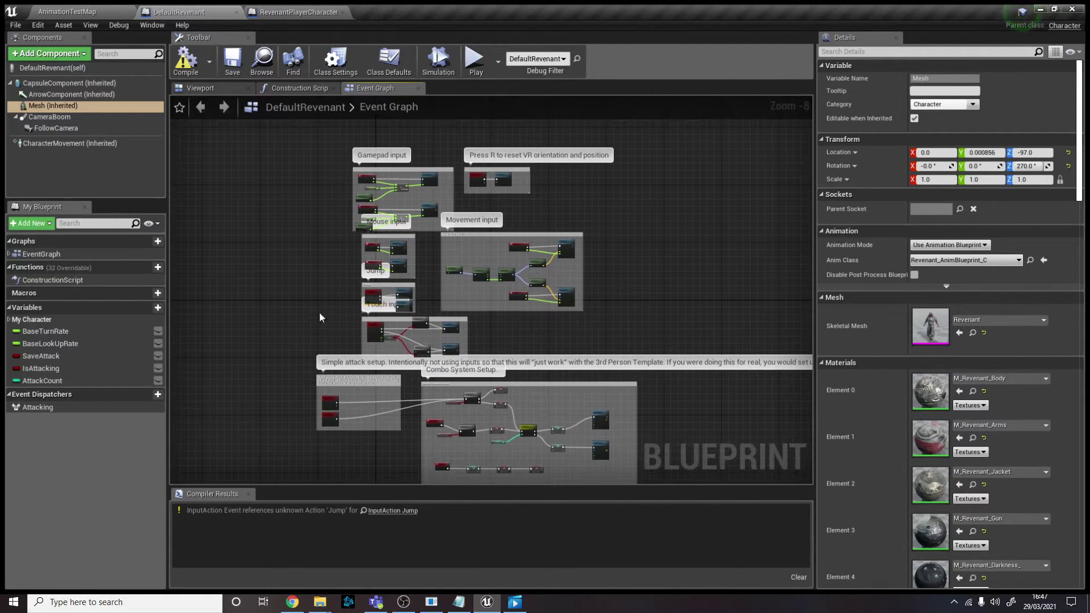
pyautogui.scroll(3, 330, 211)
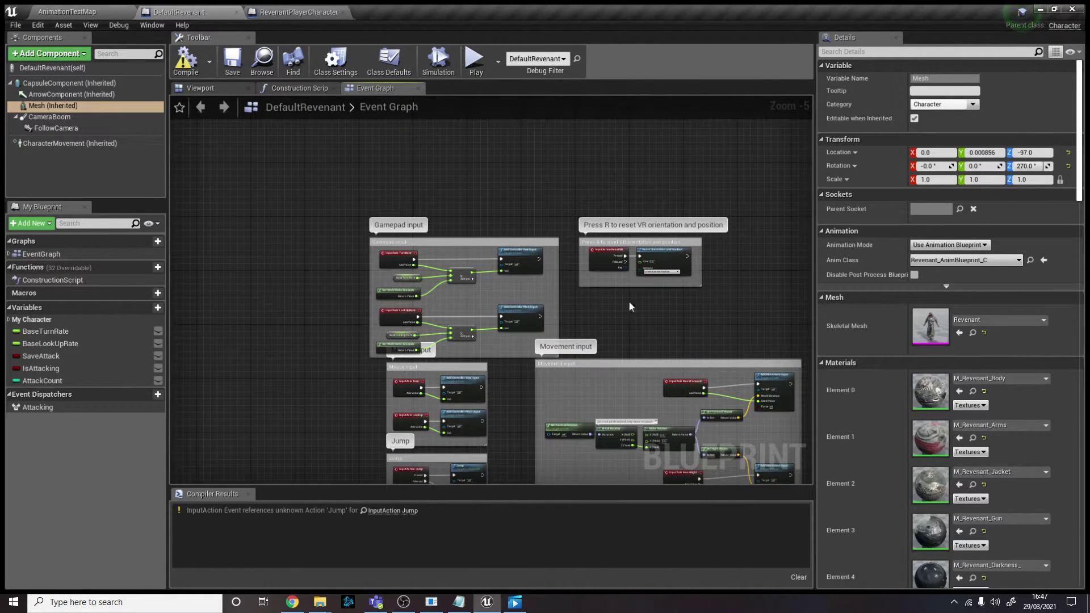
pyautogui.moveTo(411, 275); pyautogui.dragTo(398, 227, button='right')
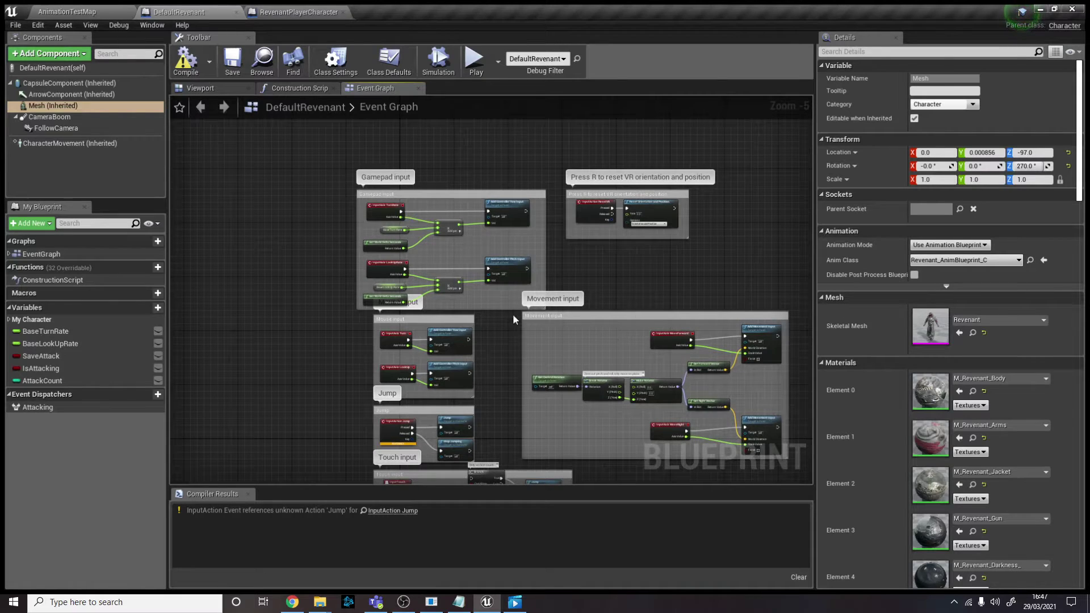
# - From the level editor, open the ThirdPersonCharacter blueprint stored in Content/ThirdPersonBP/Blueprints
pyautogui.click(75, 9)
pyautogui.scroll(3, 77, 517)
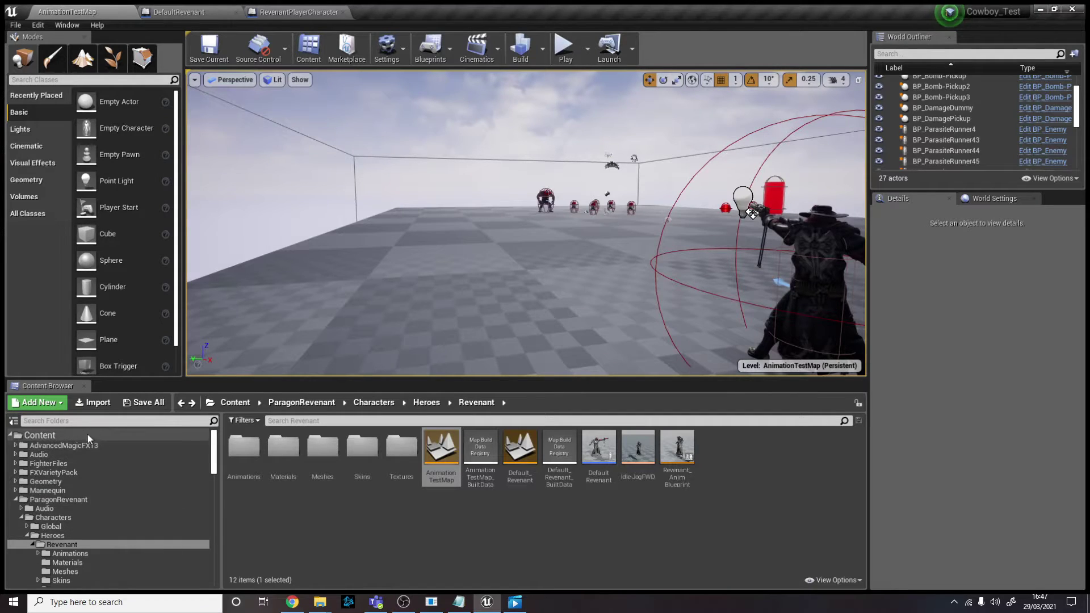
pyautogui.click(40, 435)
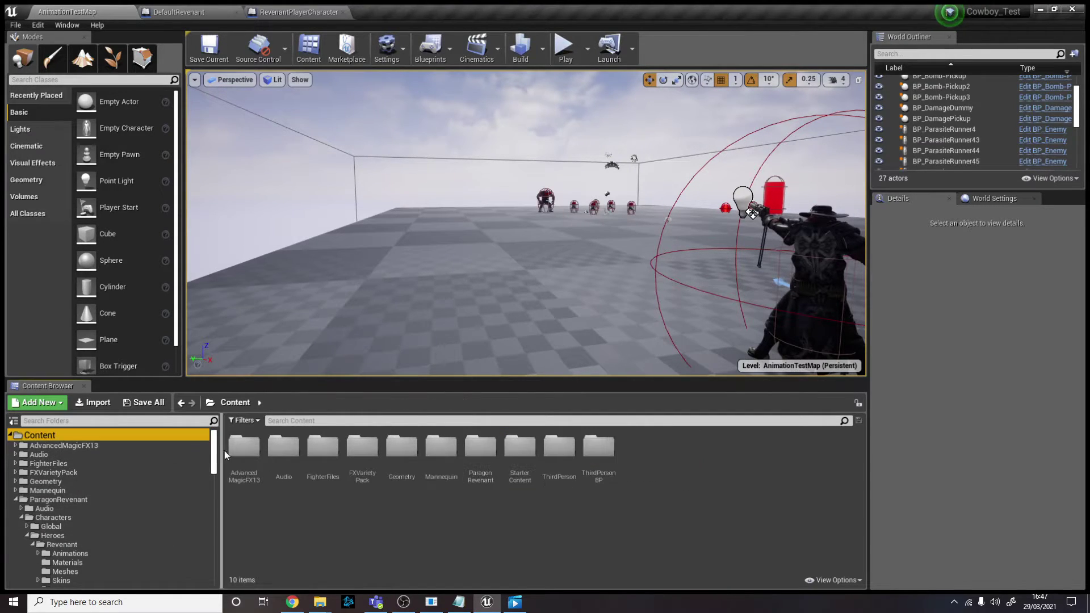
pyautogui.doubleClick(599, 451)
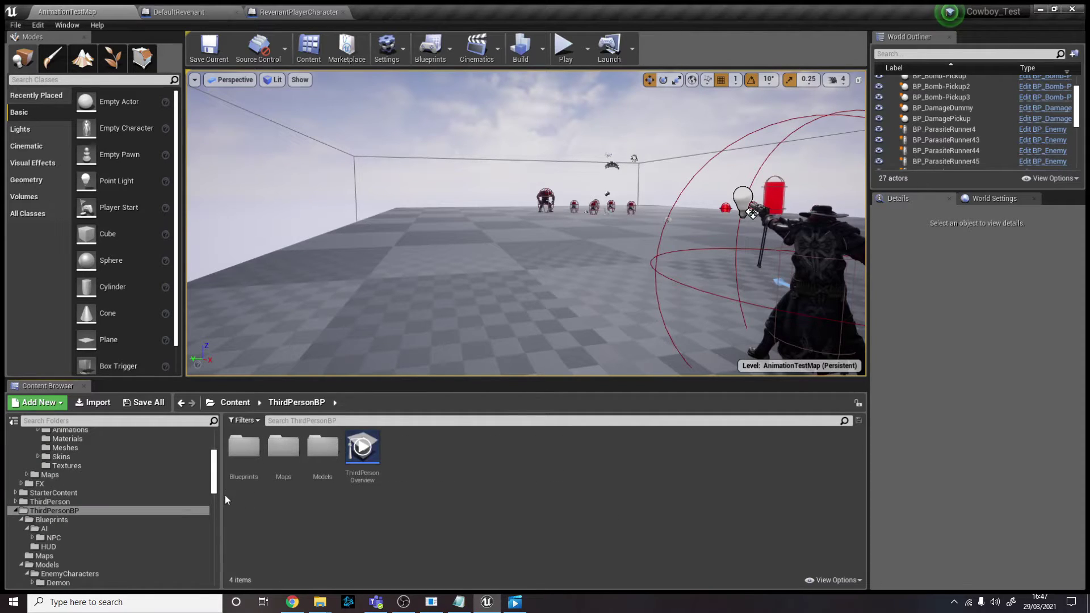
pyautogui.doubleClick(244, 449)
pyautogui.click(637, 452)
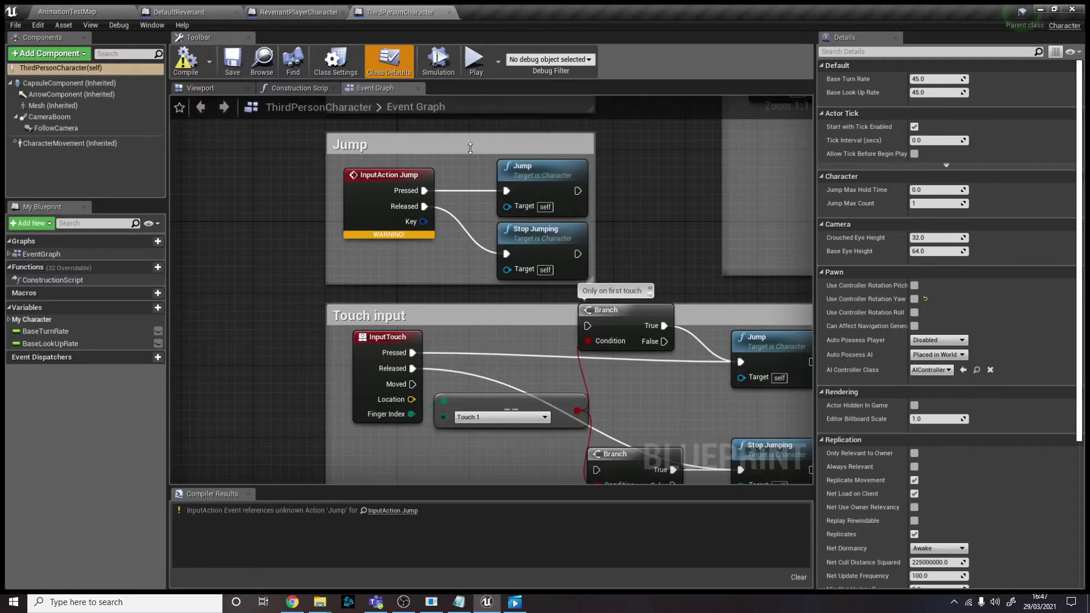
# - Compare the RevenantPlayerCharacter Event Graph with the DefaultRevenant Event Graph
pyautogui.click(263, 9)
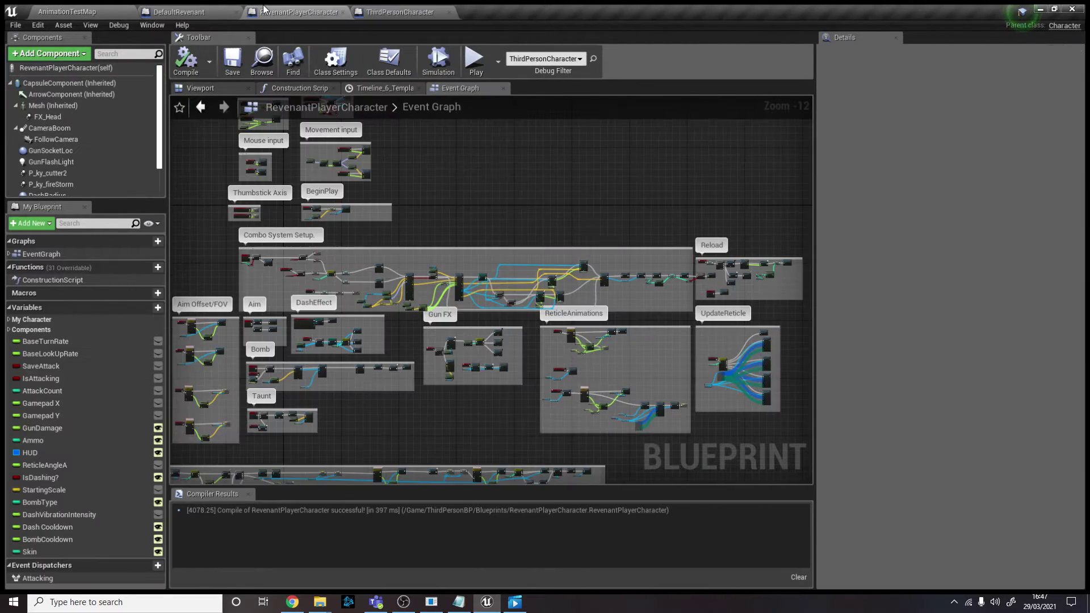
pyautogui.moveTo(471, 187); pyautogui.dragTo(584, 239, button='right')
pyautogui.click(200, 9)
pyautogui.moveTo(487, 311); pyautogui.dragTo(385, 246, button='right')
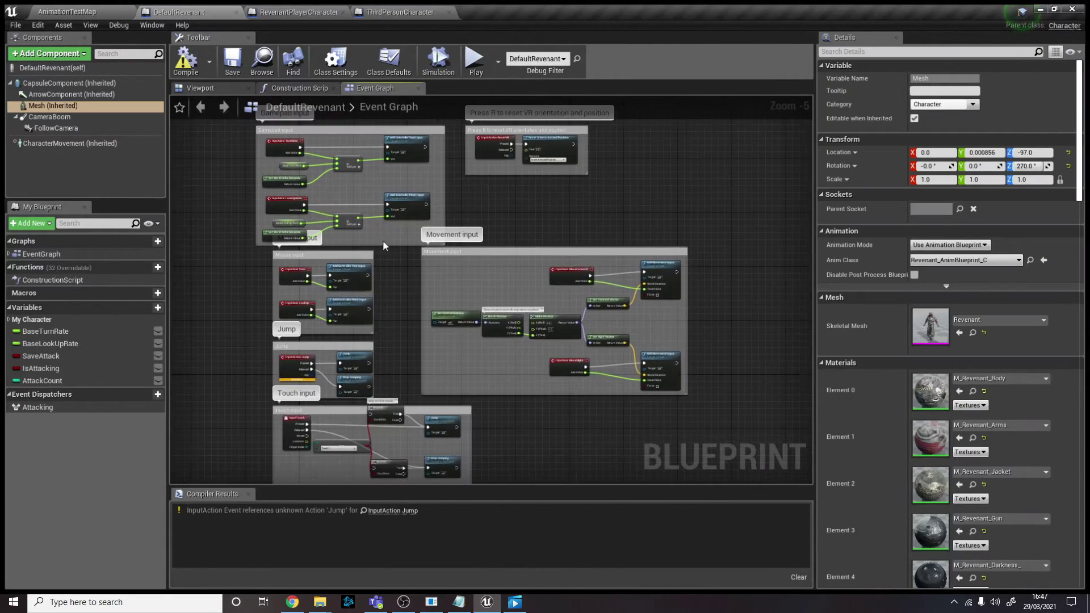
pyautogui.scroll(-3, 389, 249)
pyautogui.moveTo(415, 302); pyautogui.dragTo(438, 243, button='right')
# - Select the input node groups in DefaultRevenant and the matching groups in ThirdPersonCharacter to compare the two graphs
pyautogui.click(383, 9)
pyautogui.click(198, 10)
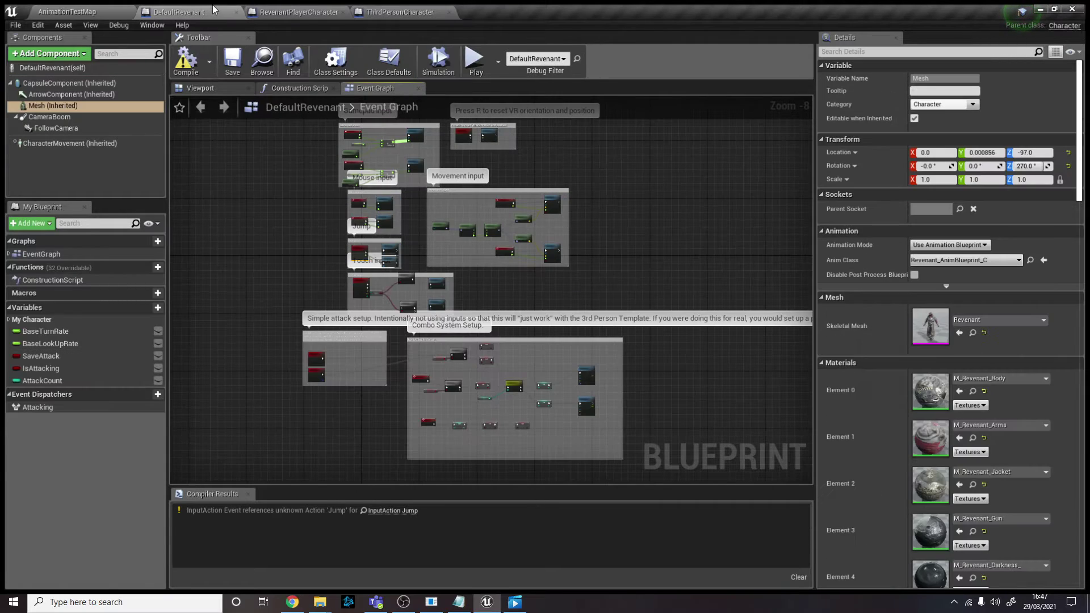
pyautogui.moveTo(511, 369); pyautogui.dragTo(565, 411, button='right')
pyautogui.moveTo(357, 123); pyautogui.dragTo(661, 345)
pyautogui.click(380, 8)
pyautogui.moveTo(280, 144); pyautogui.dragTo(642, 397)
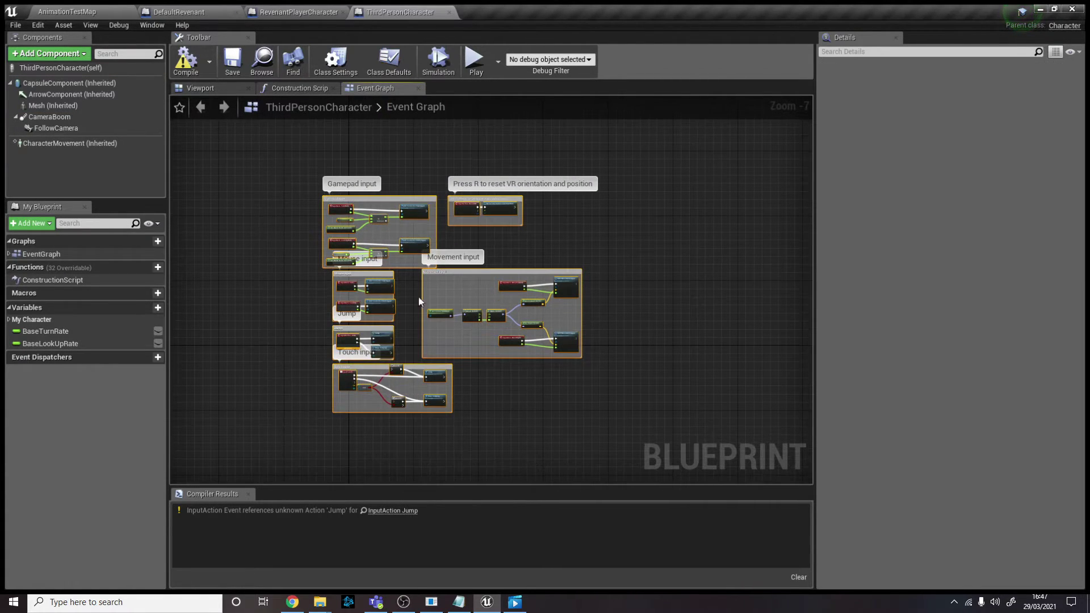
# - Select the simple attack setup and Combo System Setup groups in DefaultRevenant and inspect their nodes up close
pyautogui.click(196, 11)
pyautogui.moveTo(362, 375); pyautogui.dragTo(329, 249, button='right')
pyautogui.moveTo(268, 249); pyautogui.dragTo(673, 381)
pyautogui.press('Home')
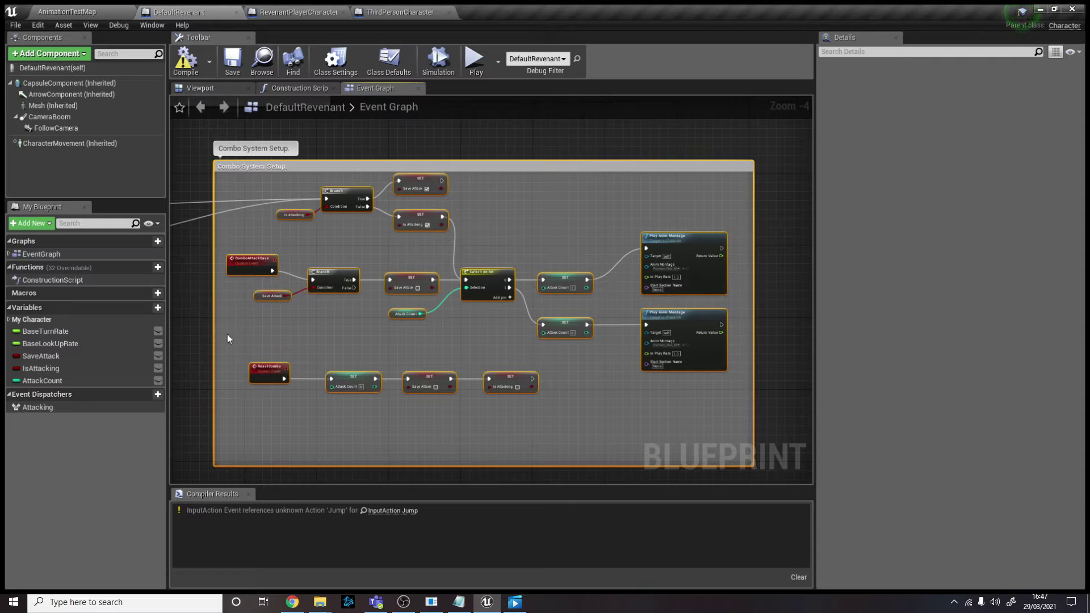
pyautogui.scroll(-4, 488, 251)
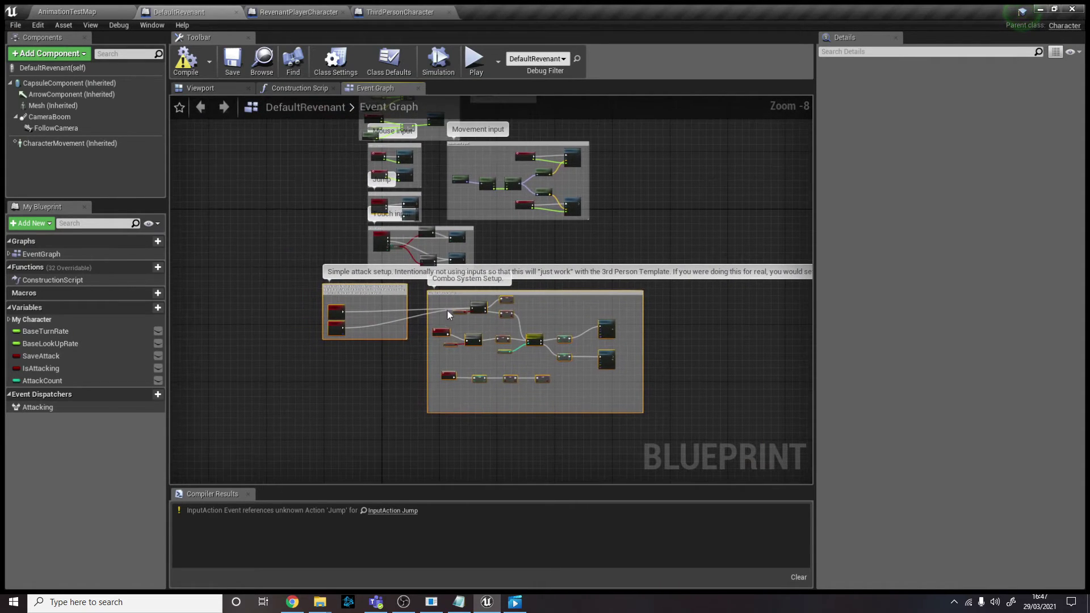
pyautogui.moveTo(521, 251); pyautogui.dragTo(571, 336, button='right')
# - Return to the AnimationTestMap level and view the two placed Revenant characters from different angles
pyautogui.click(40, 9)
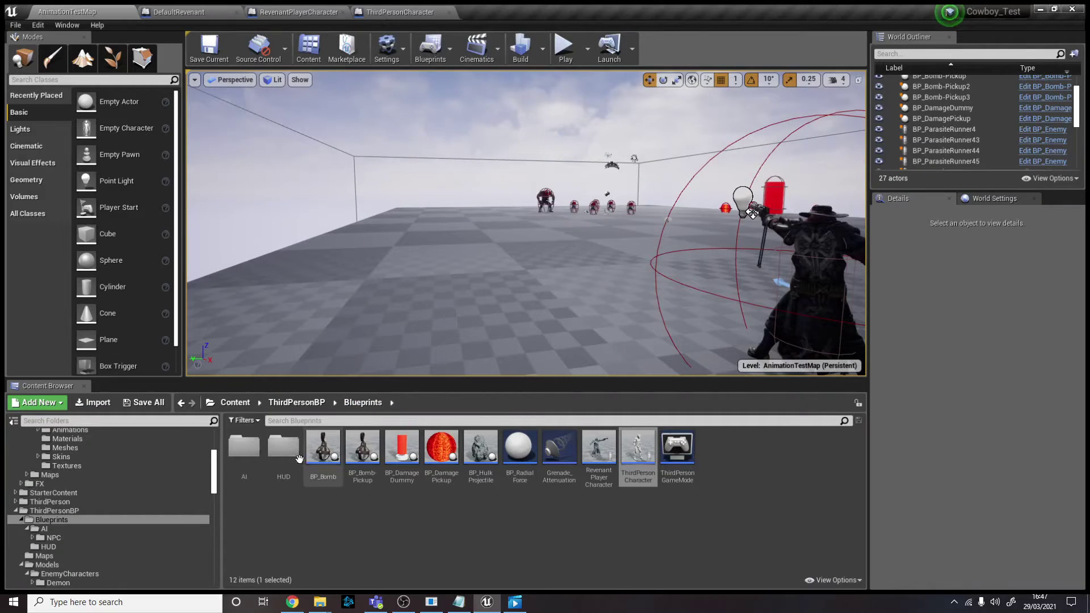
pyautogui.scroll(3, 91, 454)
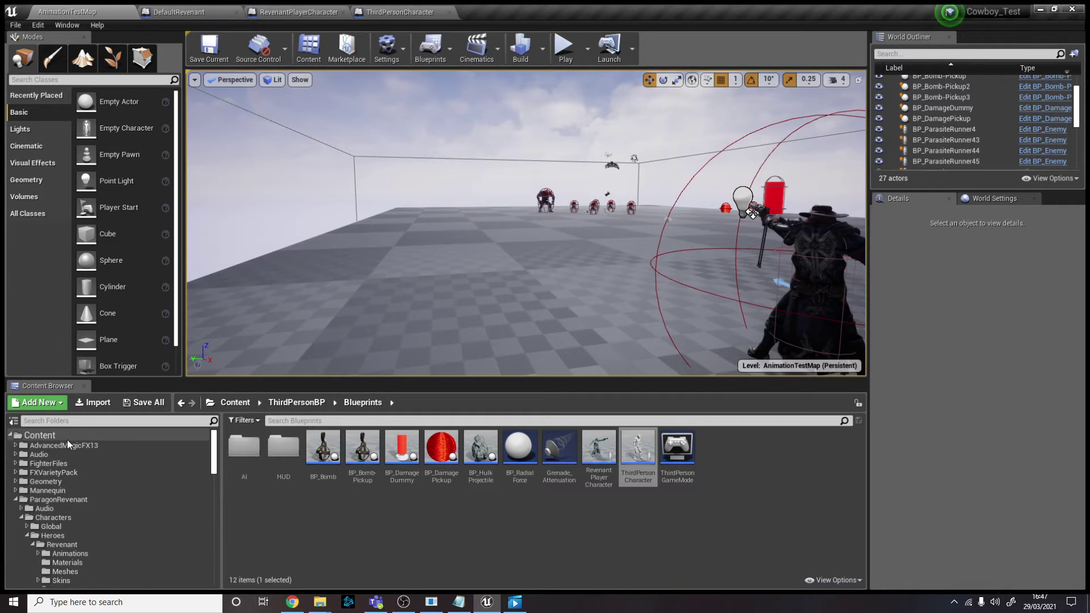
pyautogui.moveTo(752, 142); pyautogui.dragTo(845, 157, button='right')
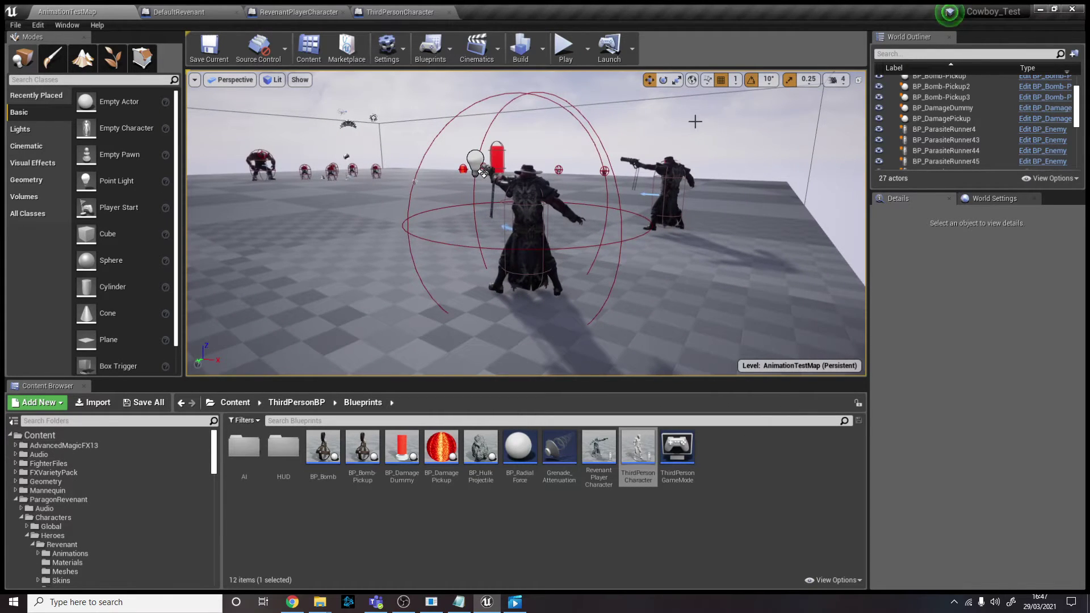
pyautogui.moveTo(754, 119); pyautogui.dragTo(482, 153, button='right')
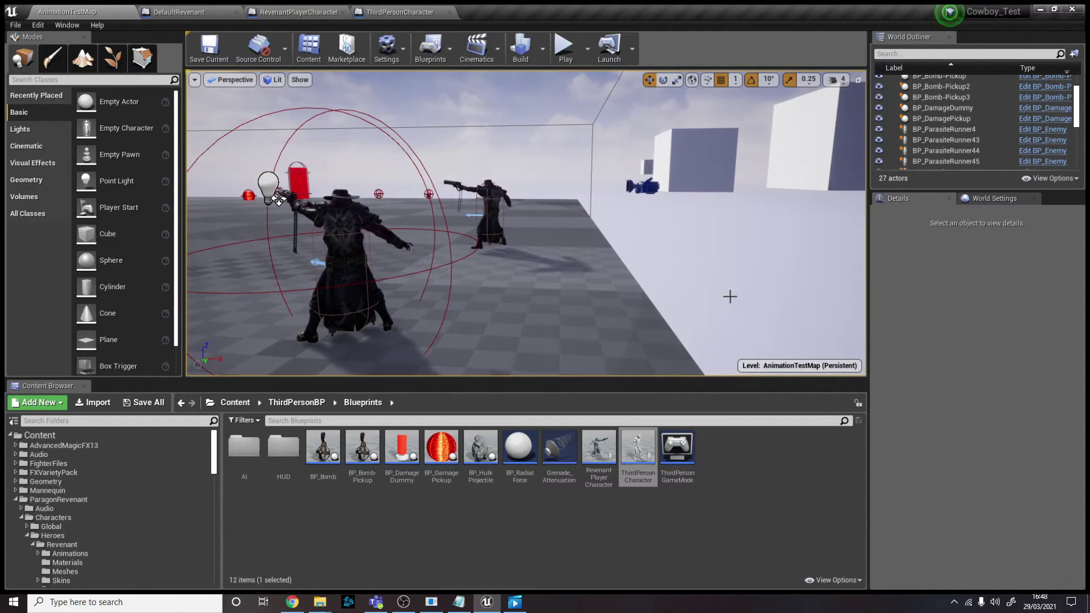
pyautogui.moveTo(571, 219); pyautogui.dragTo(520, 133, button='right')
# - Go back over the full layout of the RevenantPlayerCharacter Event Graph
pyautogui.click(327, 12)
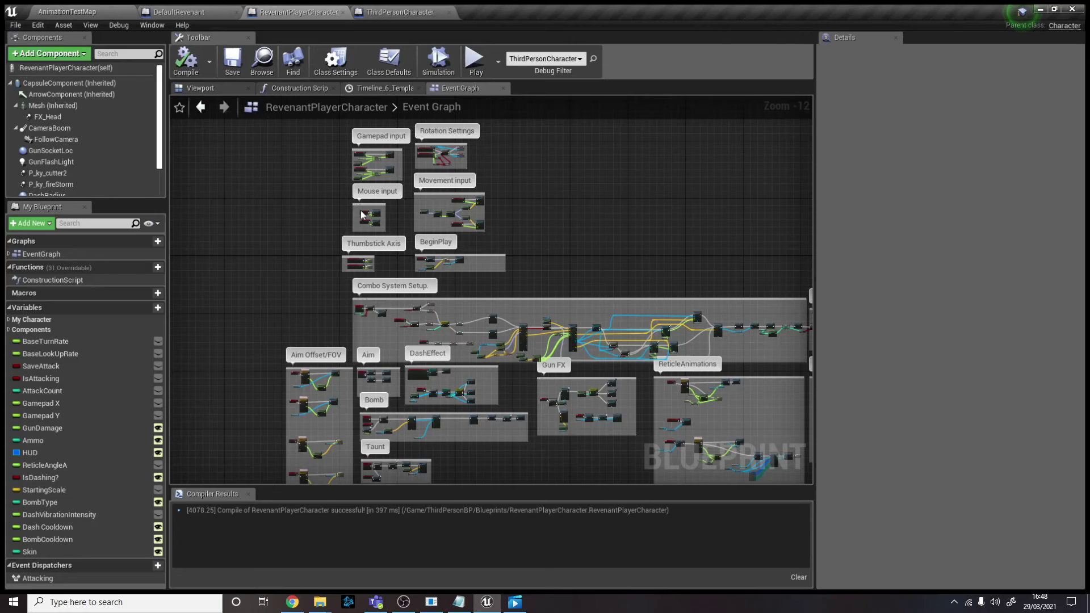
pyautogui.moveTo(635, 294); pyautogui.dragTo(569, 235, button='right')
pyautogui.moveTo(496, 396); pyautogui.dragTo(583, 385, button='right')
pyautogui.moveTo(441, 353); pyautogui.dragTo(260, 246, button='right')
# - Return to the AnimationTestMap level and bring the group of enemy characters into view
pyautogui.click(110, 8)
pyautogui.moveTo(490, 282); pyautogui.dragTo(670, 306, button='right')
pyautogui.press('w')
pyautogui.press('a')
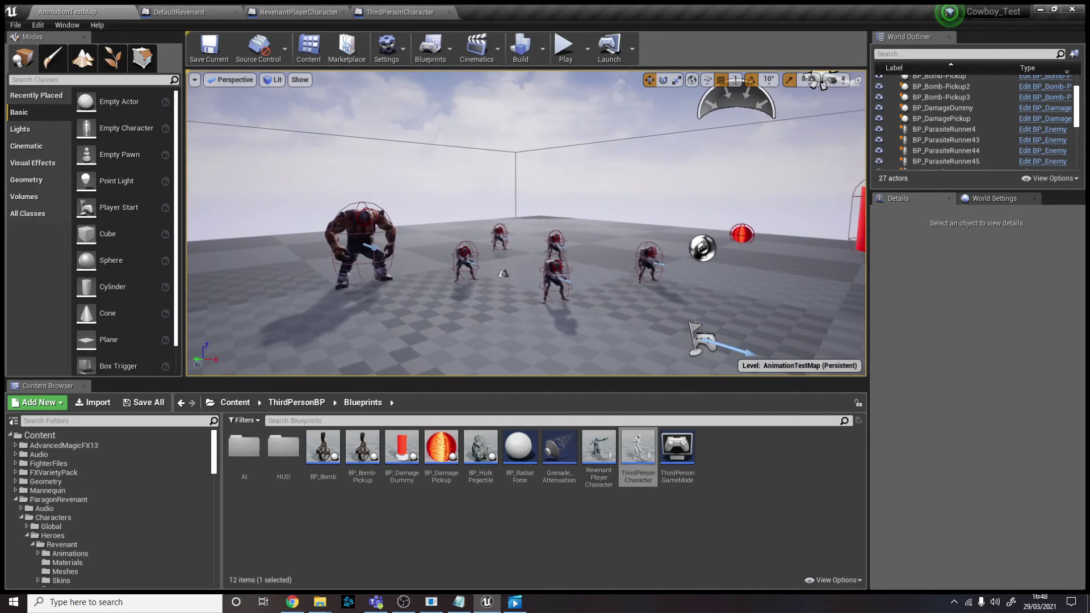
# - Show the root Content folder and keep inspecting the large enemy and the smaller parasite runners in the level
pyautogui.click(60, 436)
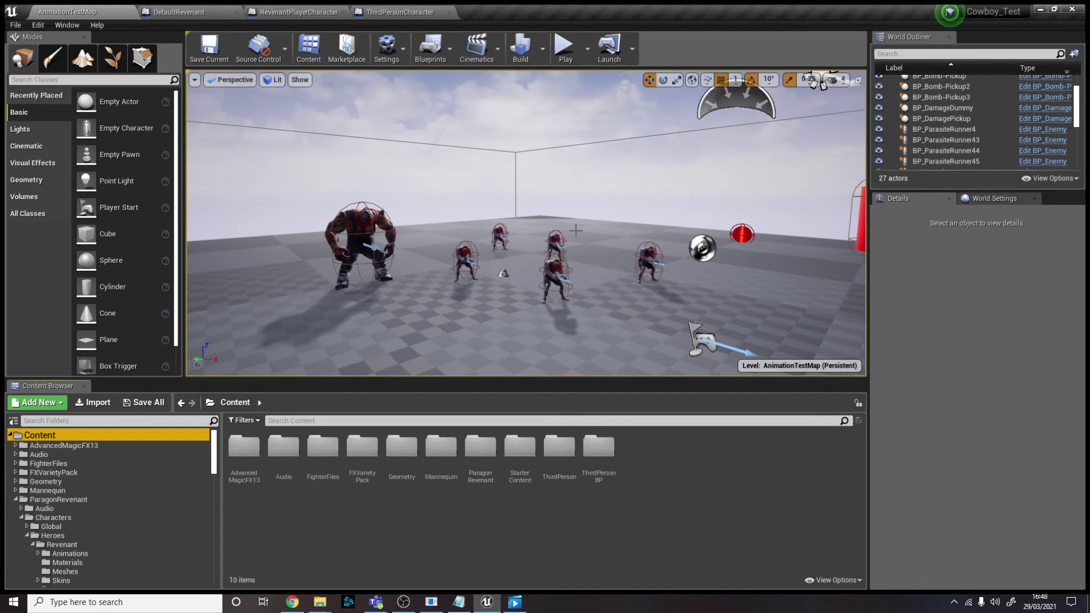
pyautogui.press('a')
pyautogui.moveTo(453, 191); pyautogui.dragTo(489, 154, button='right')
pyautogui.press('d')
pyautogui.moveTo(418, 261); pyautogui.dragTo(417, 245, button='right')
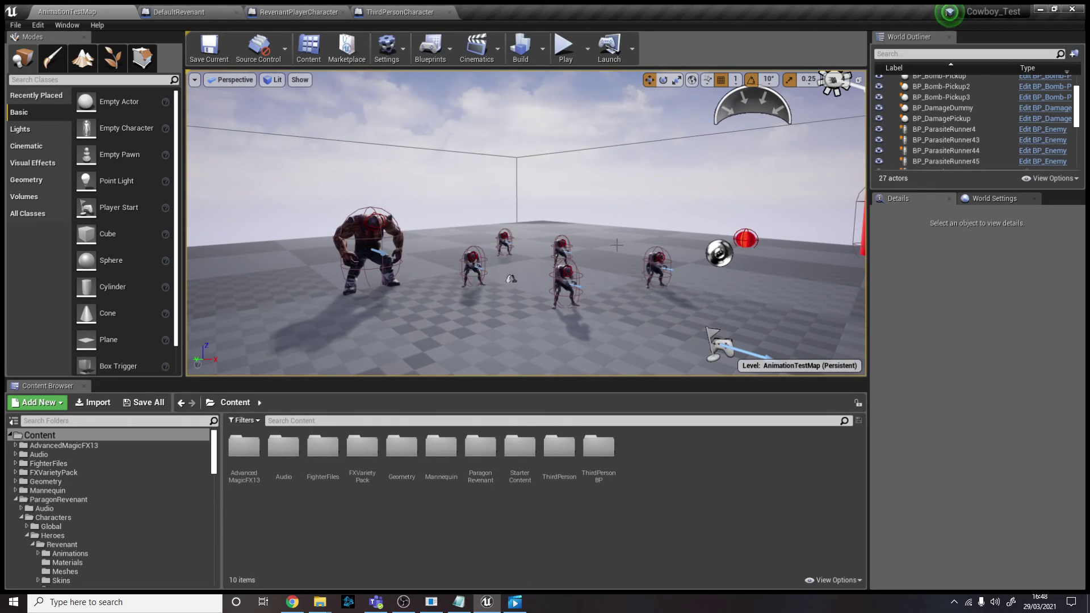
pyautogui.moveTo(617, 246); pyautogui.dragTo(617, 264, button='right')
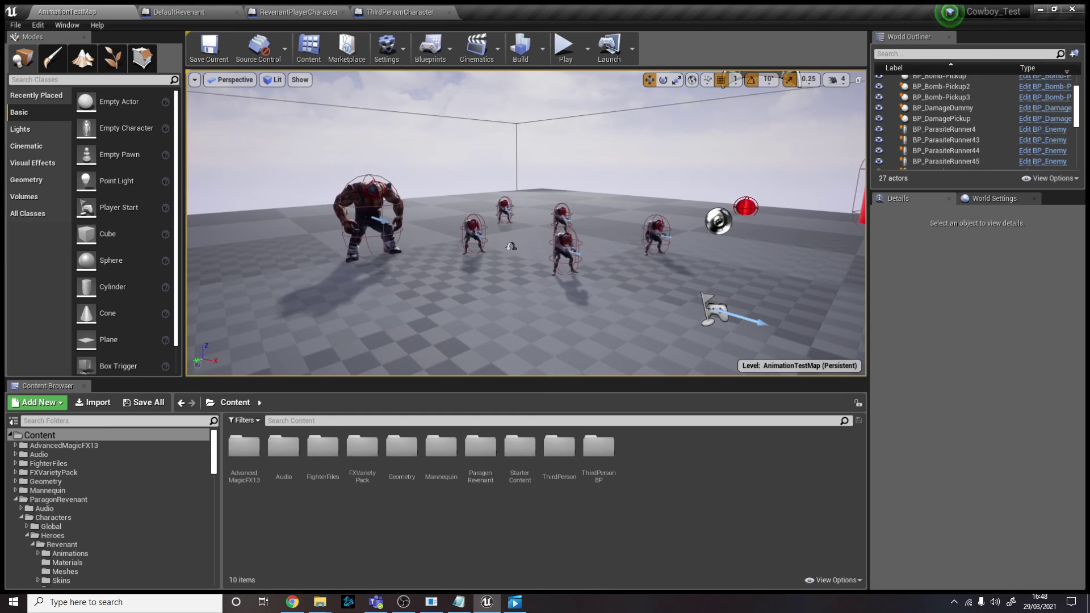